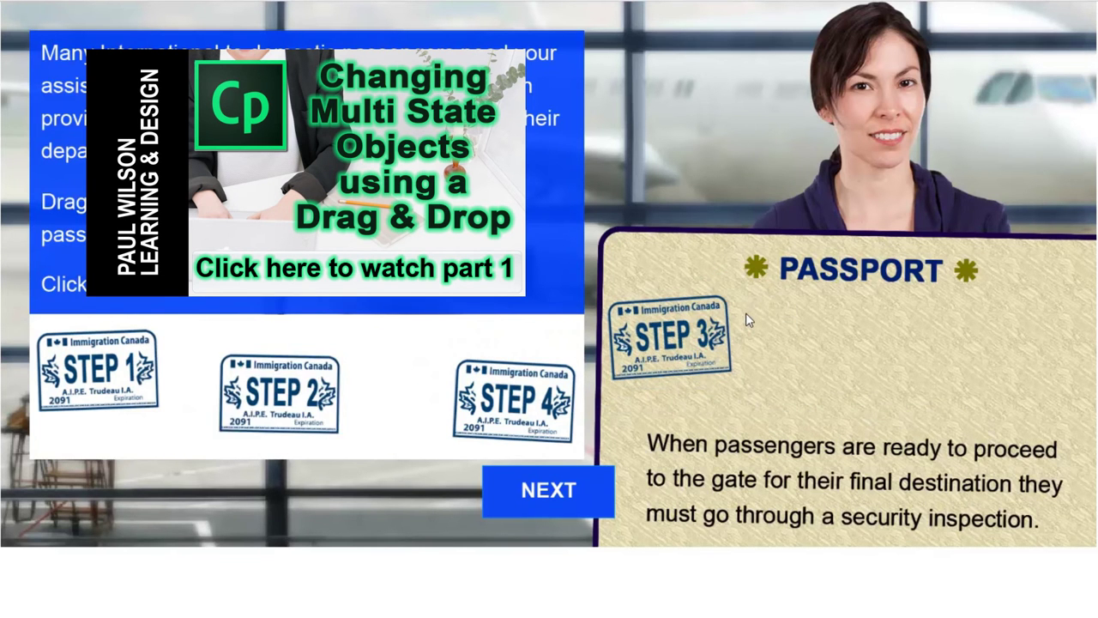
In the preview, drop the STEP 4 stamp onto the passport and advance to the quiz slide
{"action": "left_click_drag", "start_coordinate": [534, 402], "coordinate": [720, 344]}
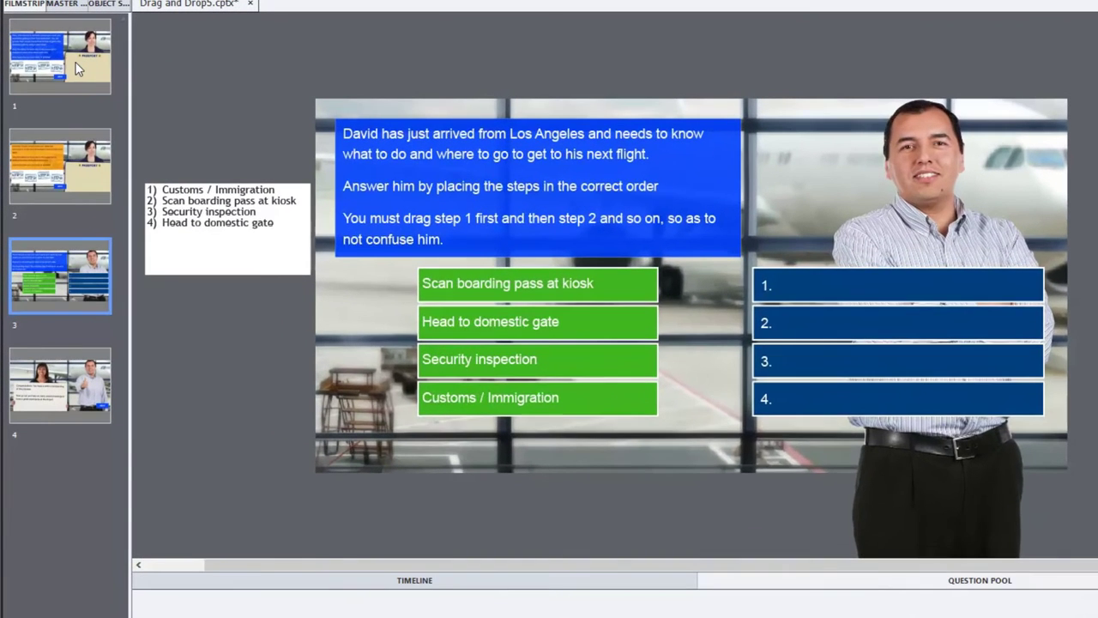
Show slide 1, the passport slide with its stamp-to-passport drag interaction
{"action": "left_click", "coordinate": [77, 69]}
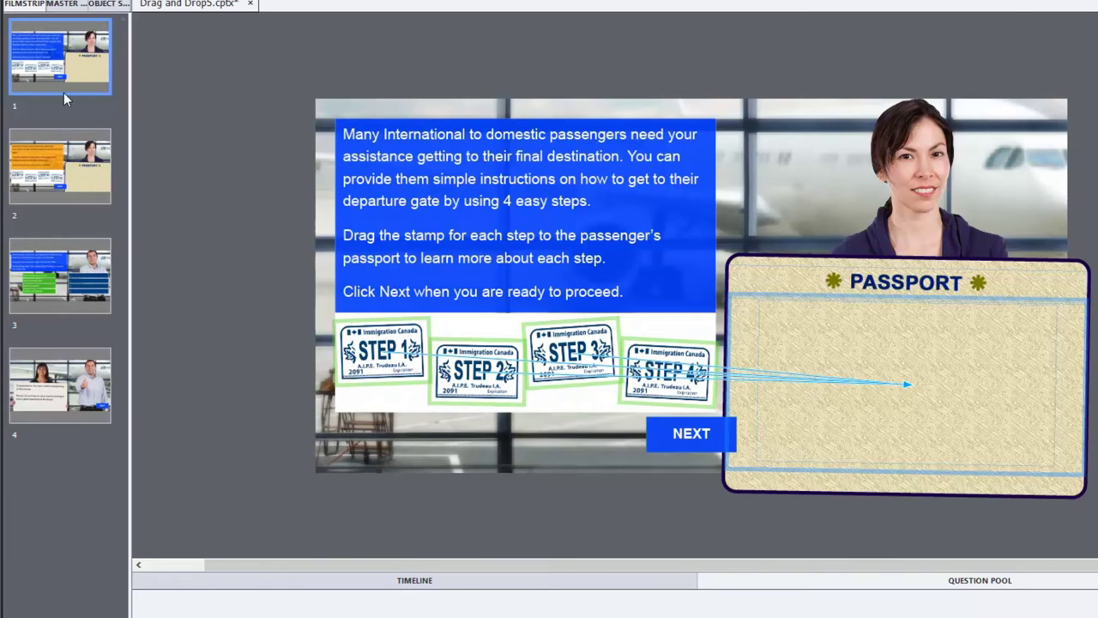
Switch to slide 3, David's step-ordering quiz with four steps and four numbered targets
{"action": "left_click", "coordinate": [77, 289]}
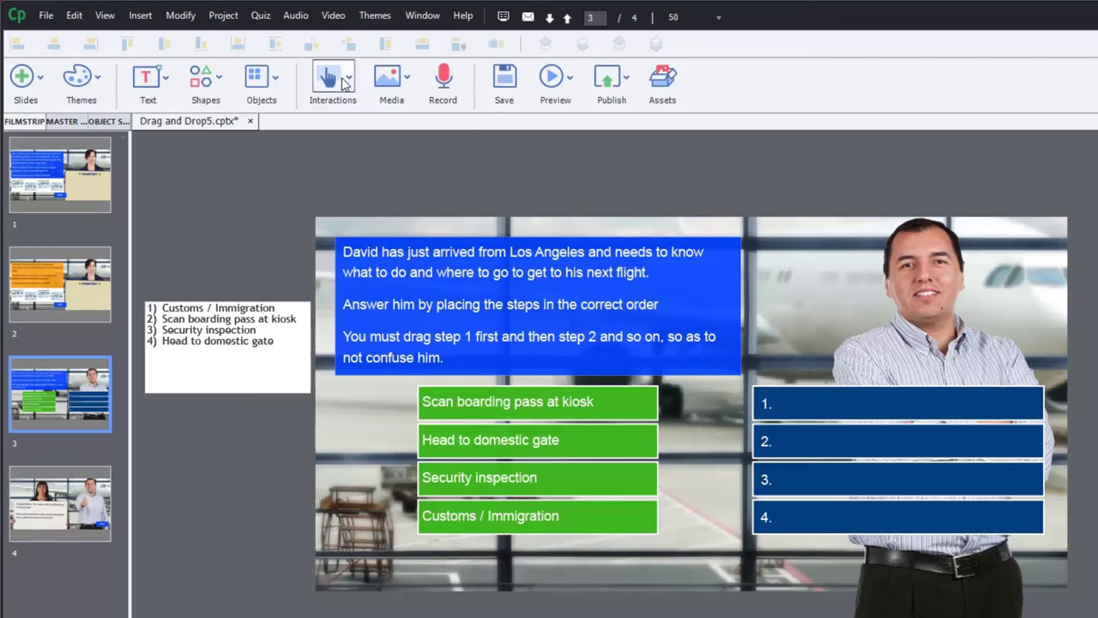
Start a Drag and Drop interaction with the green step boxes as drag sources
{"action": "left_click", "coordinate": [343, 78]}
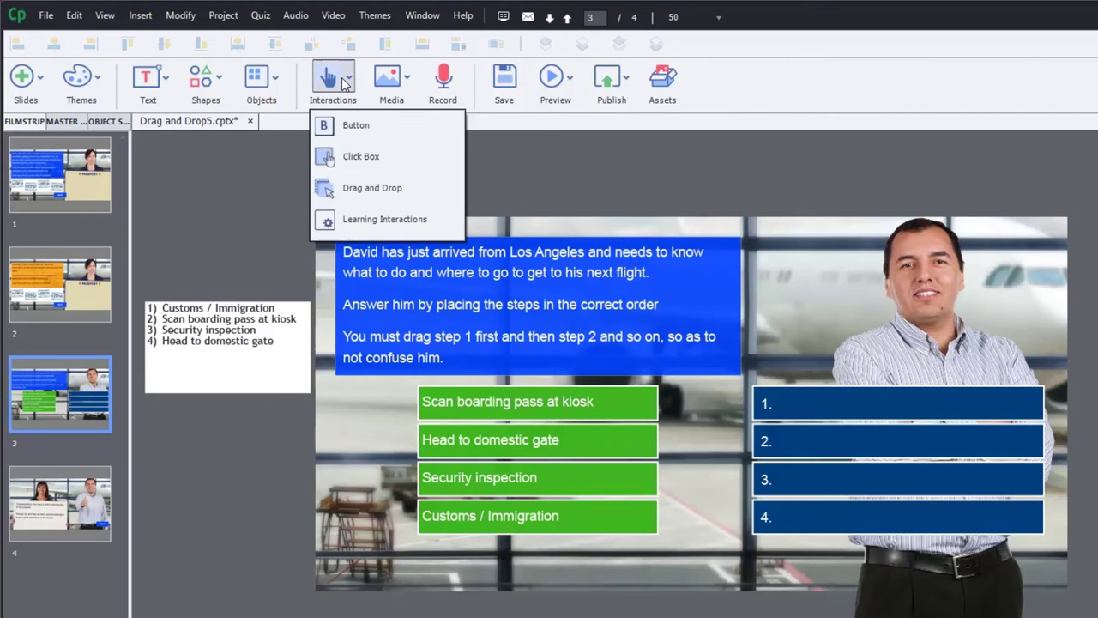
{"action": "left_click", "coordinate": [360, 185]}
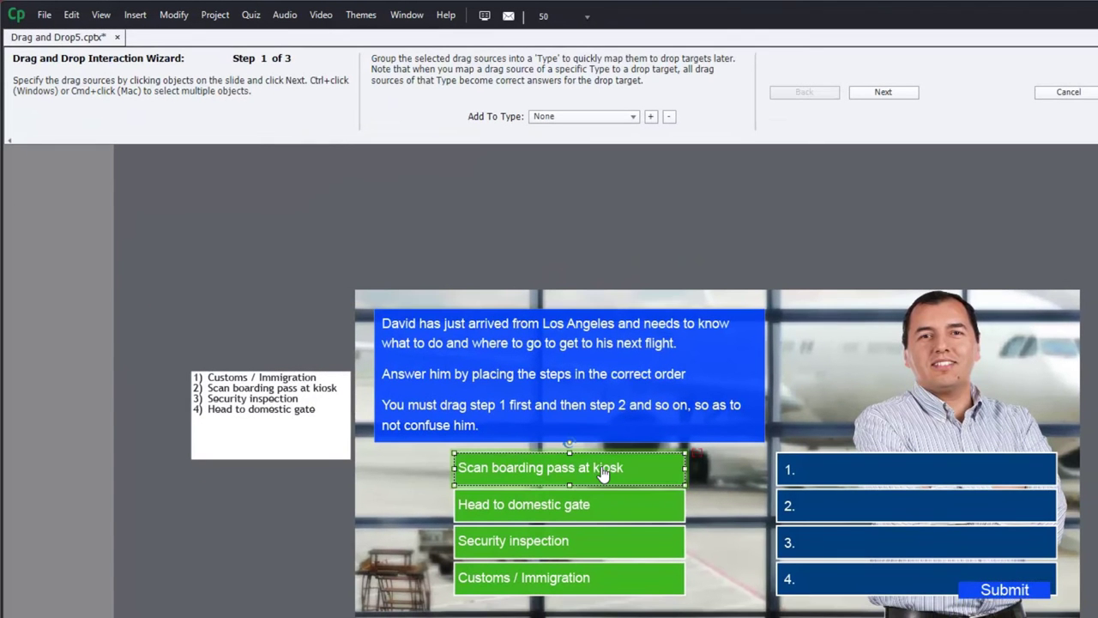
{"action": "left_click", "coordinate": [605, 513]}
{"action": "left_click", "coordinate": [610, 542]}
{"action": "left_click", "coordinate": [603, 586]}
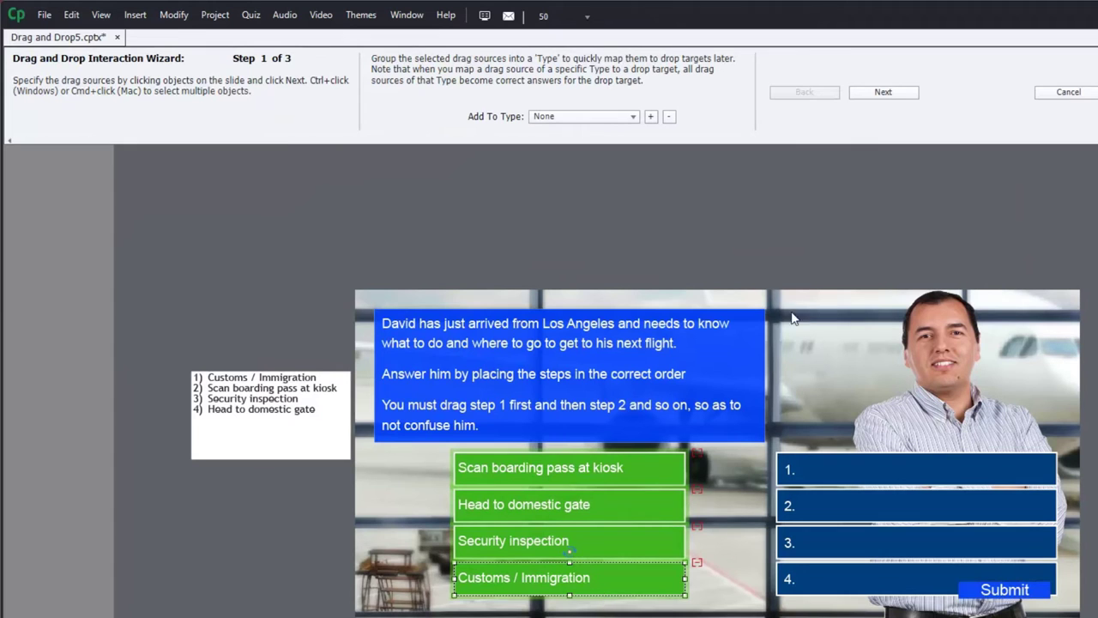
Mark numbered boxes 1 to 4 as the drop targets
{"action": "left_click", "coordinate": [884, 92]}
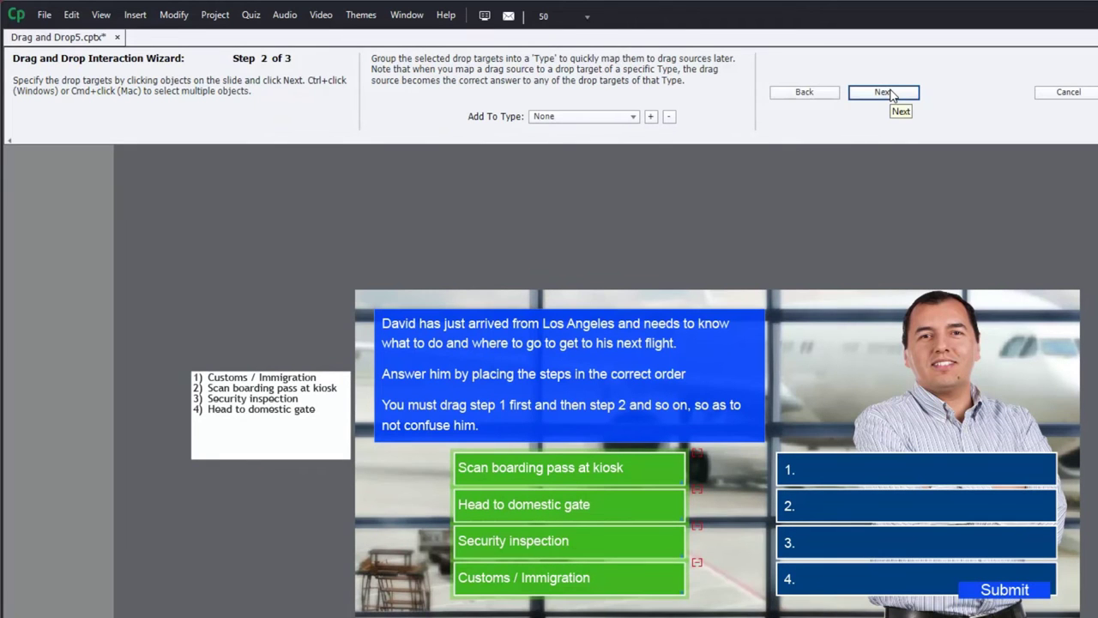
{"action": "left_click", "coordinate": [915, 467]}
{"action": "left_click", "coordinate": [914, 523]}
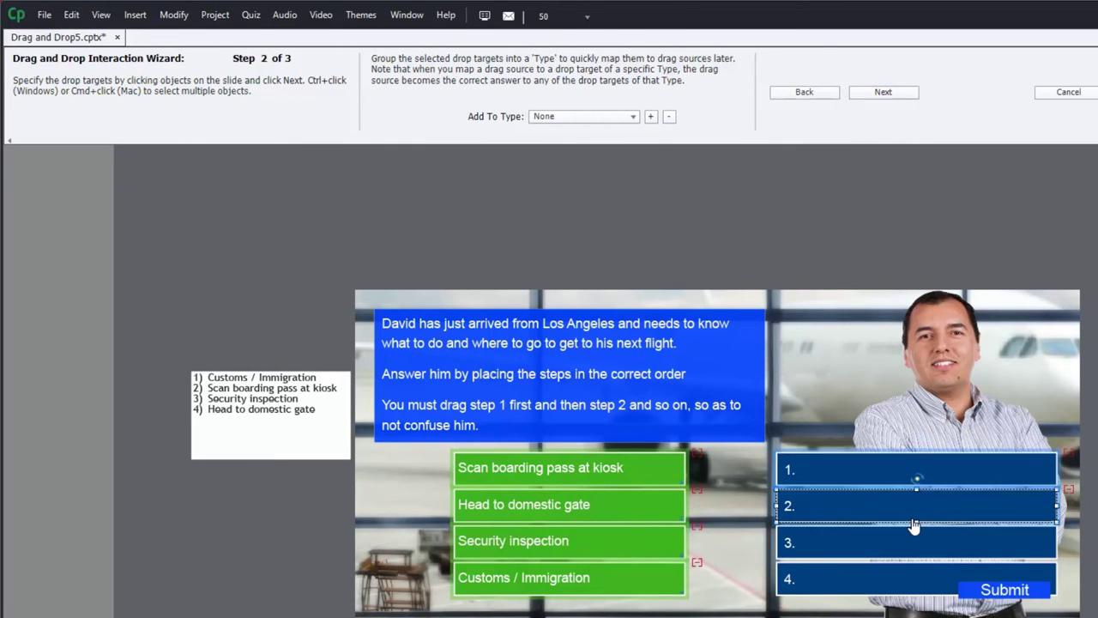
{"action": "left_click", "coordinate": [912, 549]}
{"action": "left_click", "coordinate": [911, 591]}
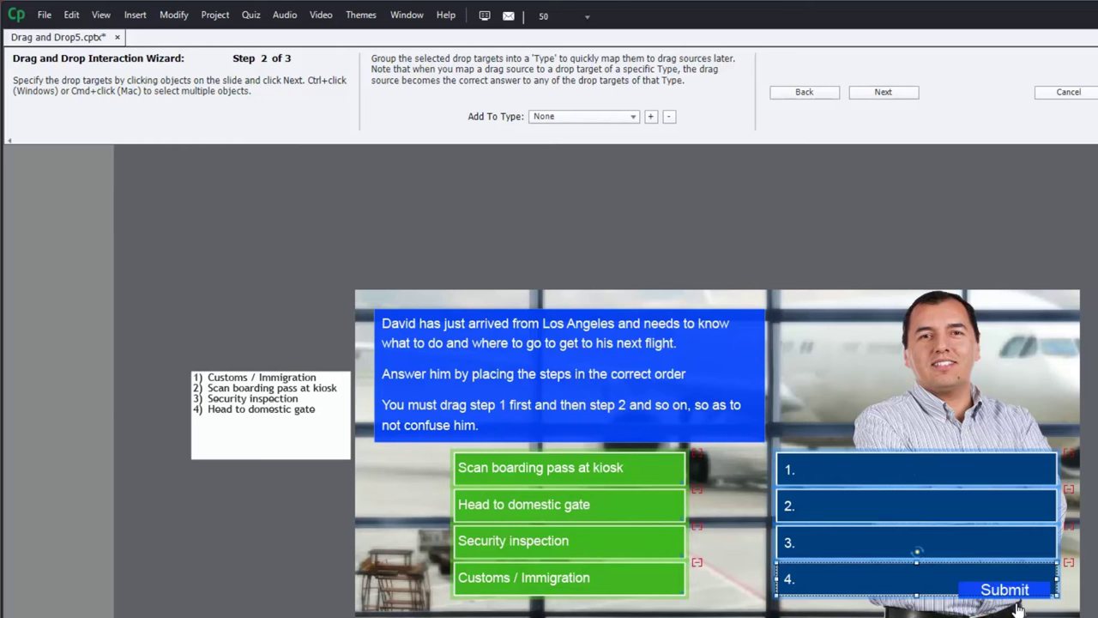
{"action": "left_click", "coordinate": [884, 91]}
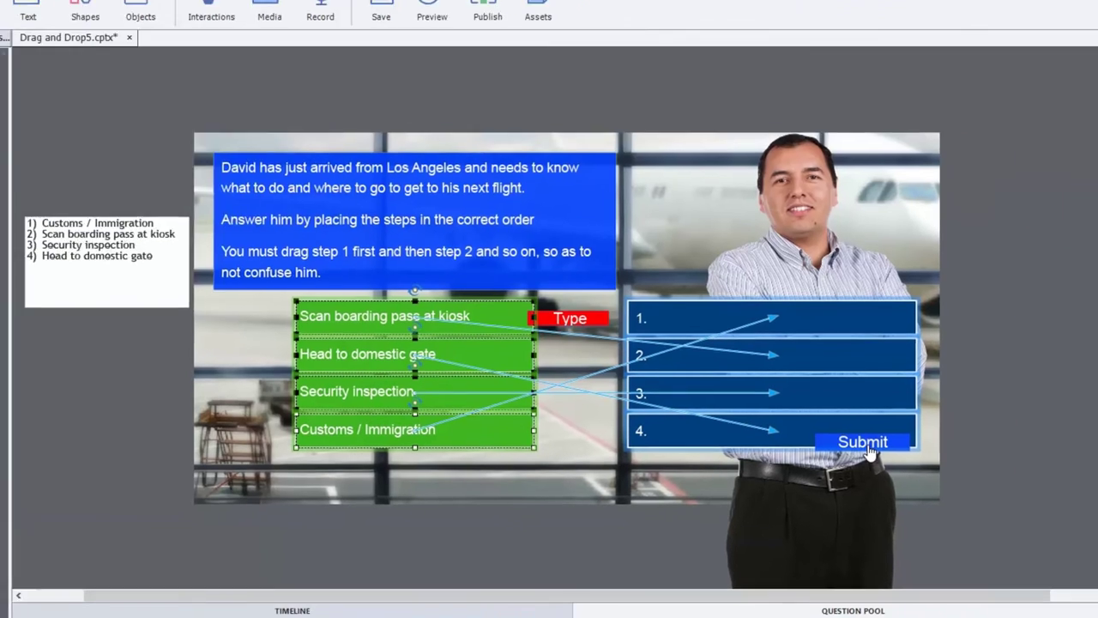
Move Submit below the boxes; on success go to the next slide with no success caption
{"action": "mouse_move", "coordinate": [868, 453]}
{"action": "left_mouse_down"}
{"action": "mouse_move", "coordinate": [598, 455]}
{"action": "mouse_move", "coordinate": [592, 433]}
{"action": "left_mouse_up"}
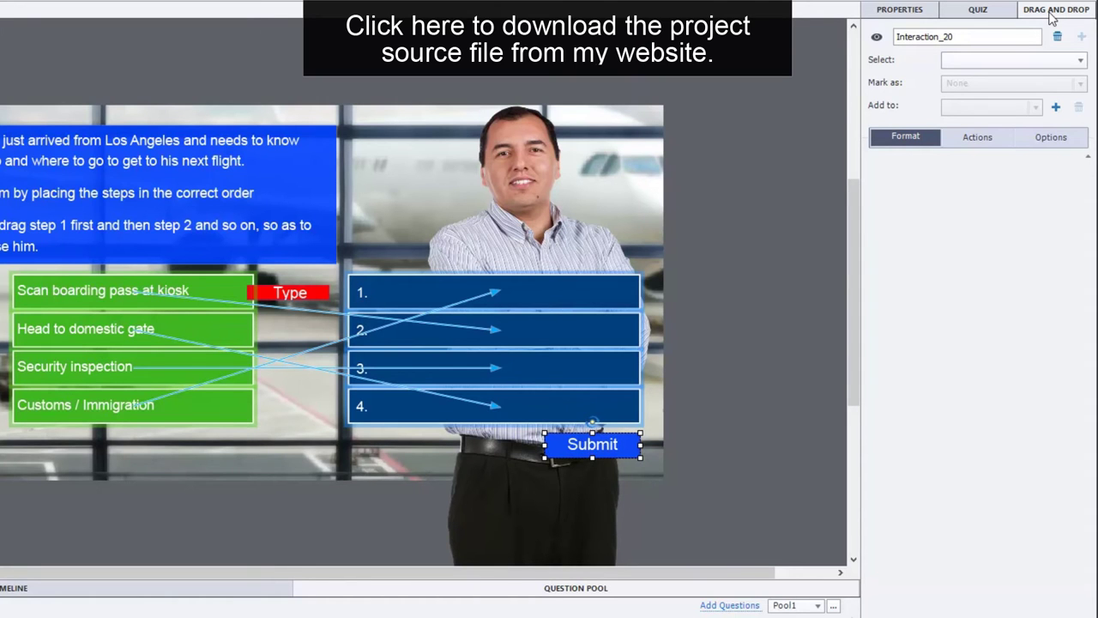
{"action": "left_click", "coordinate": [983, 140]}
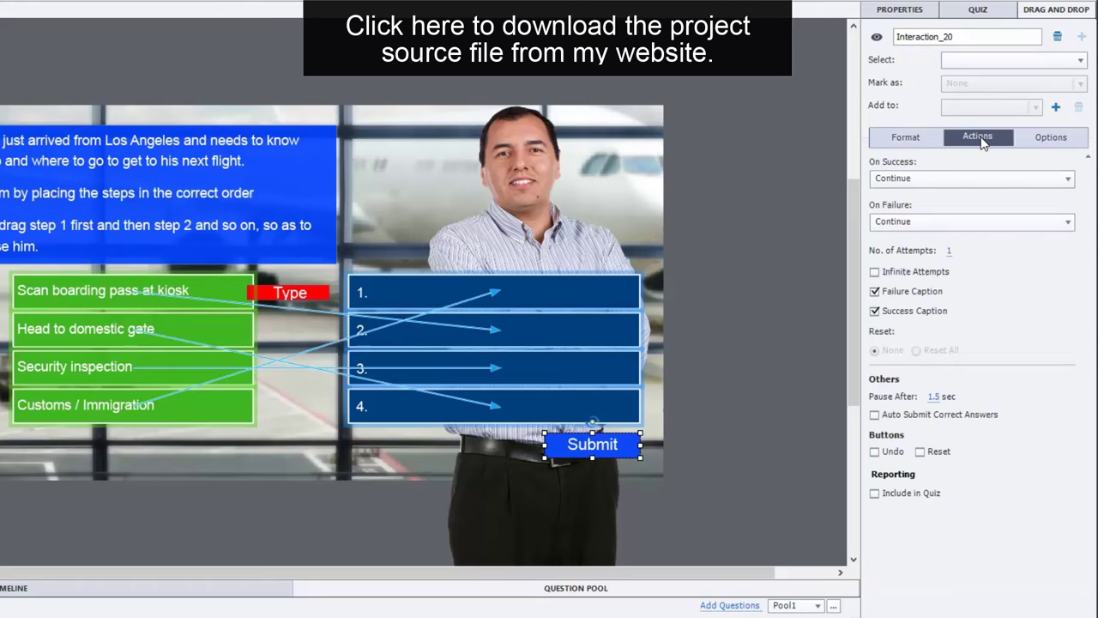
{"action": "left_click", "coordinate": [945, 185]}
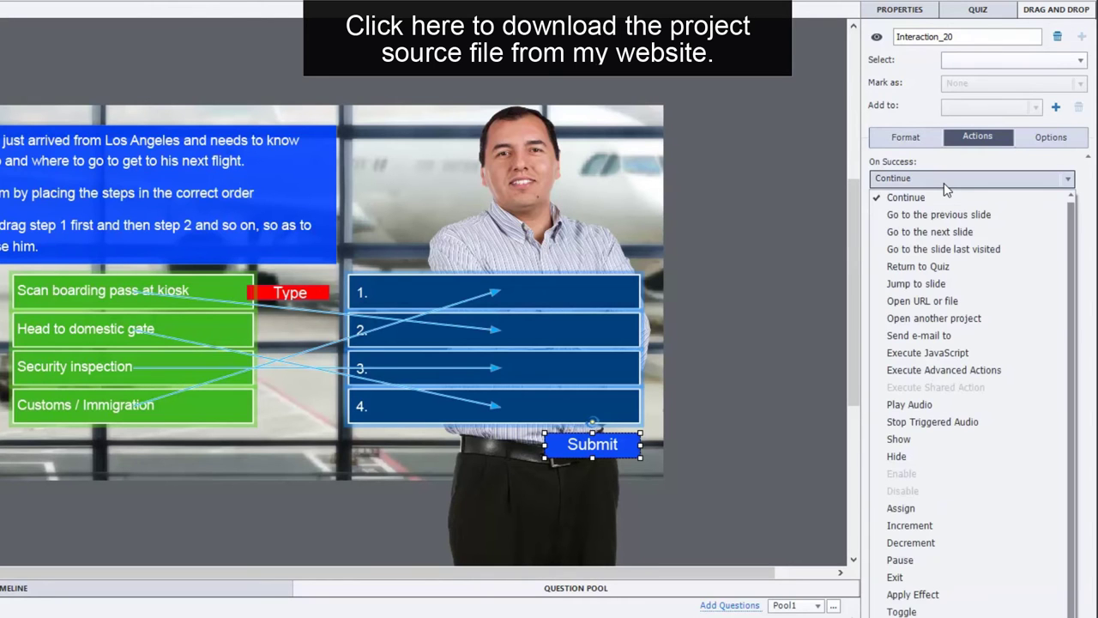
{"action": "left_click", "coordinate": [952, 232]}
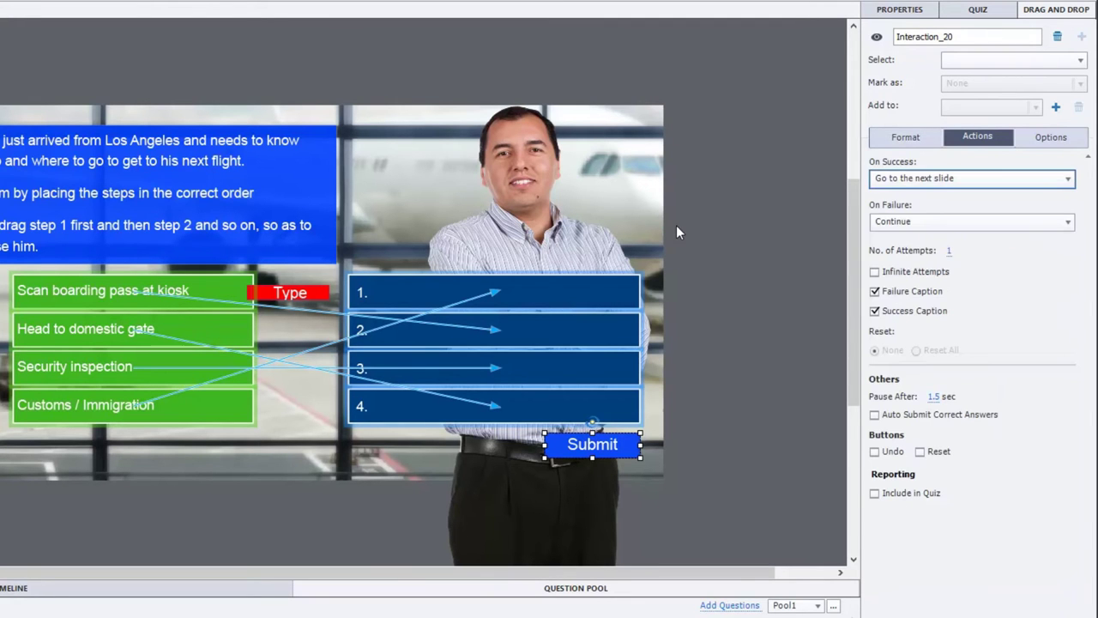
{"action": "left_click", "coordinate": [874, 312]}
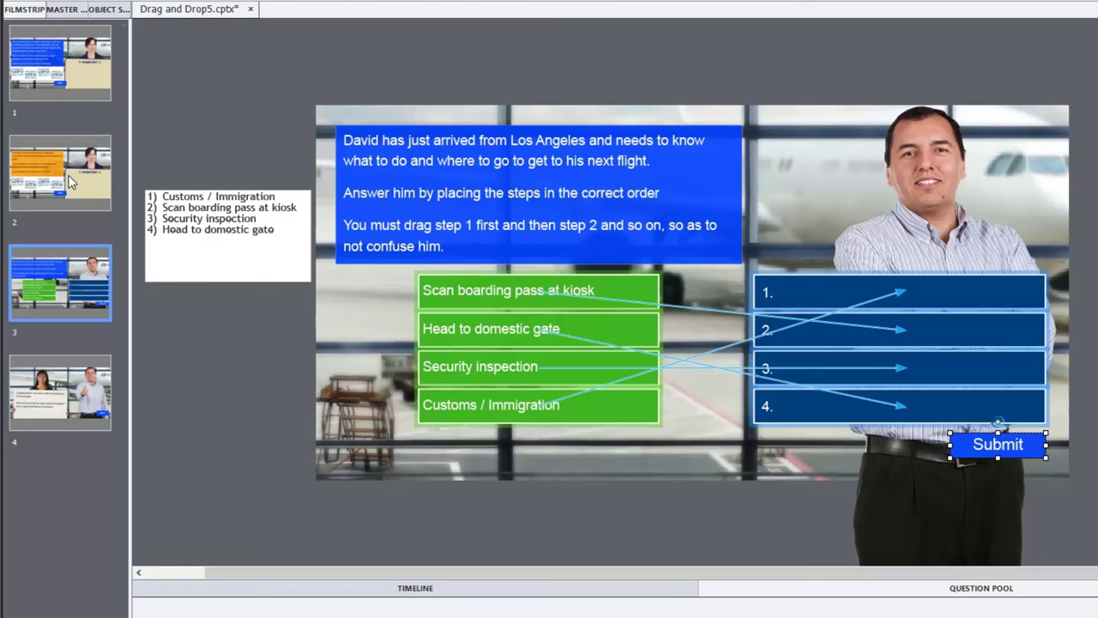
Review the orange Incorrect slide 2, then return to David's quiz slide
{"action": "left_click", "coordinate": [85, 182]}
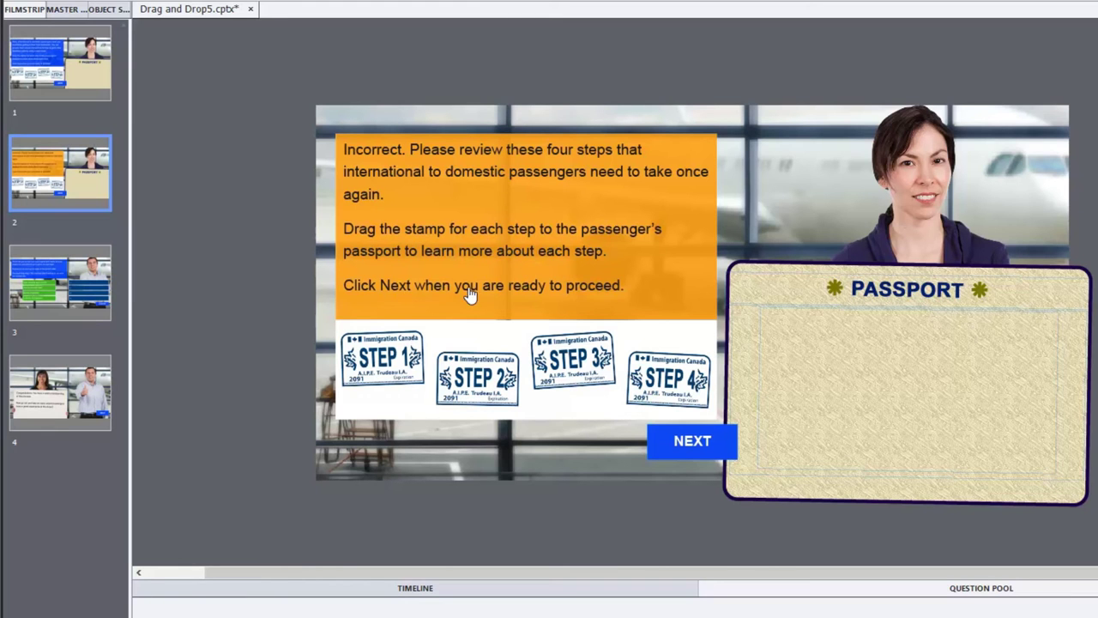
{"action": "left_click", "coordinate": [65, 282]}
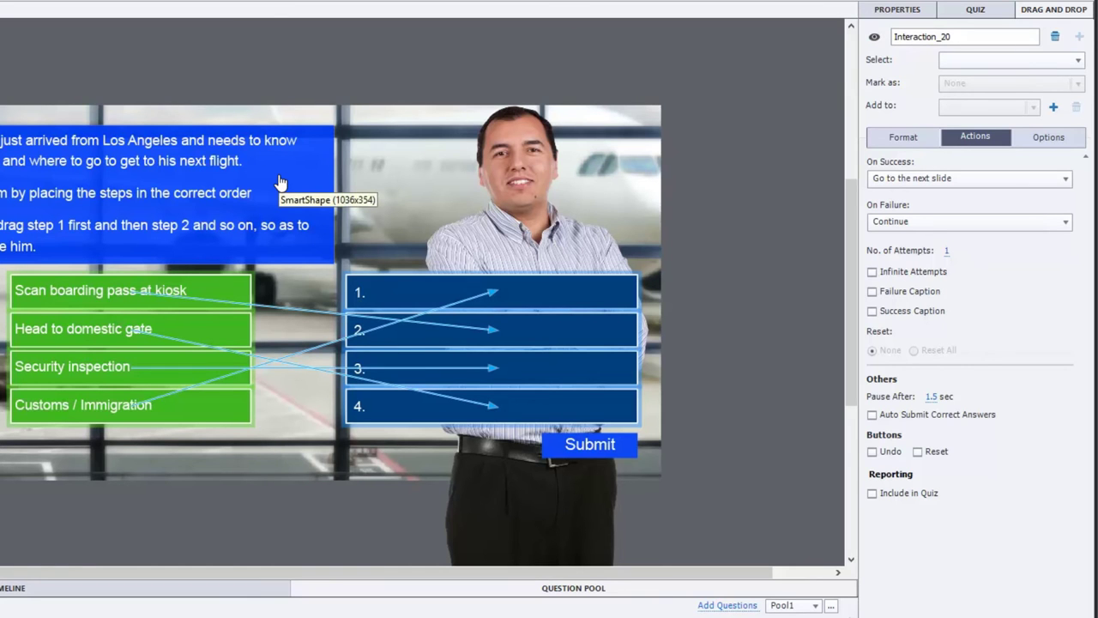
Set On Failure to jump to Slide 2, keeping Infinite Attempts off
{"action": "left_click", "coordinate": [929, 225]}
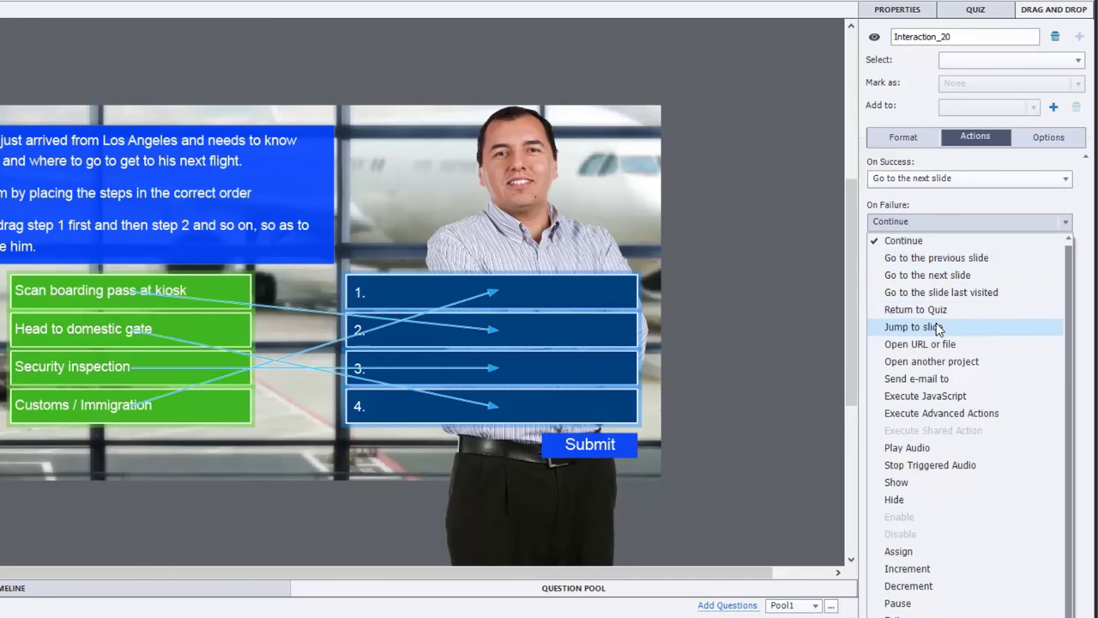
{"action": "left_click", "coordinate": [935, 327]}
{"action": "left_click", "coordinate": [930, 249]}
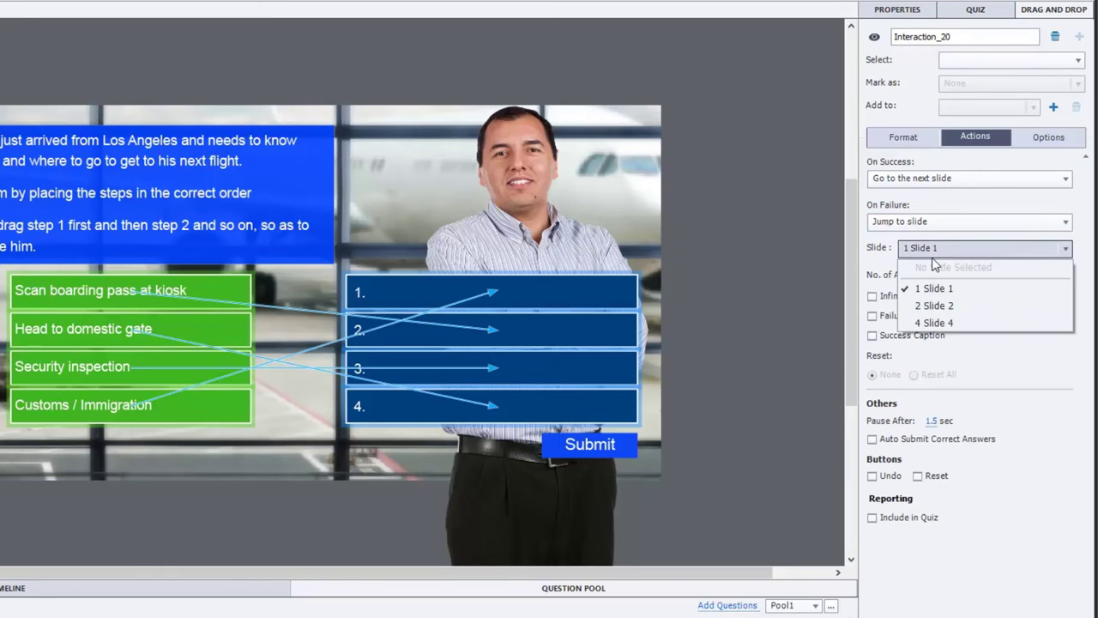
{"action": "left_click", "coordinate": [934, 304]}
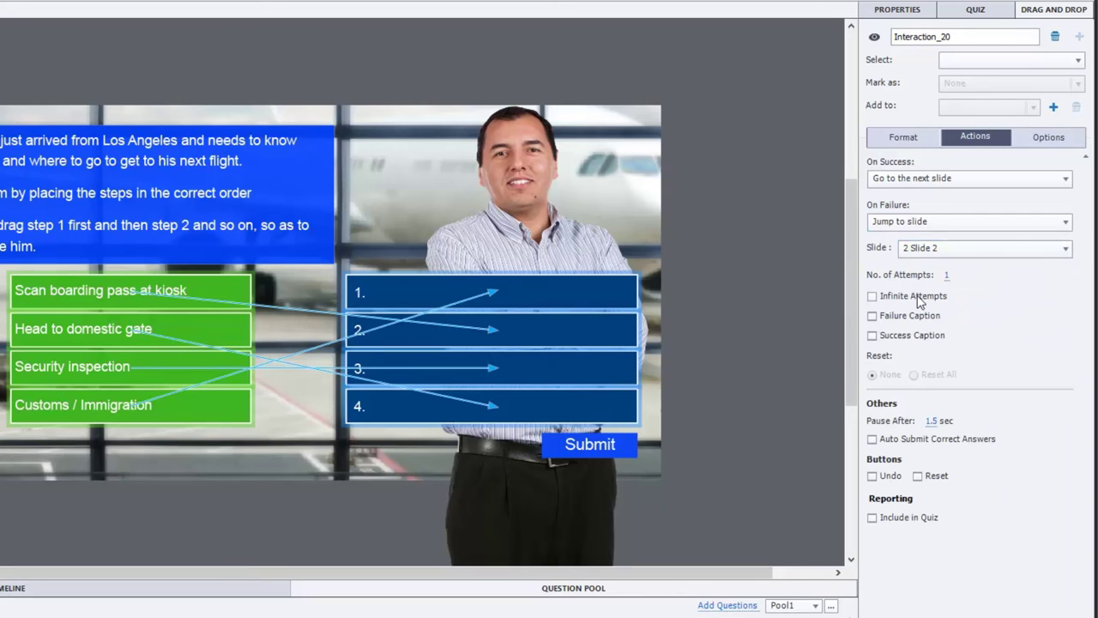
{"action": "left_click", "coordinate": [873, 296]}
{"action": "left_click", "coordinate": [872, 296]}
Enable hand cursor, return-to-original-position and redragging of dropped steps in Options
{"action": "left_click", "coordinate": [1046, 138]}
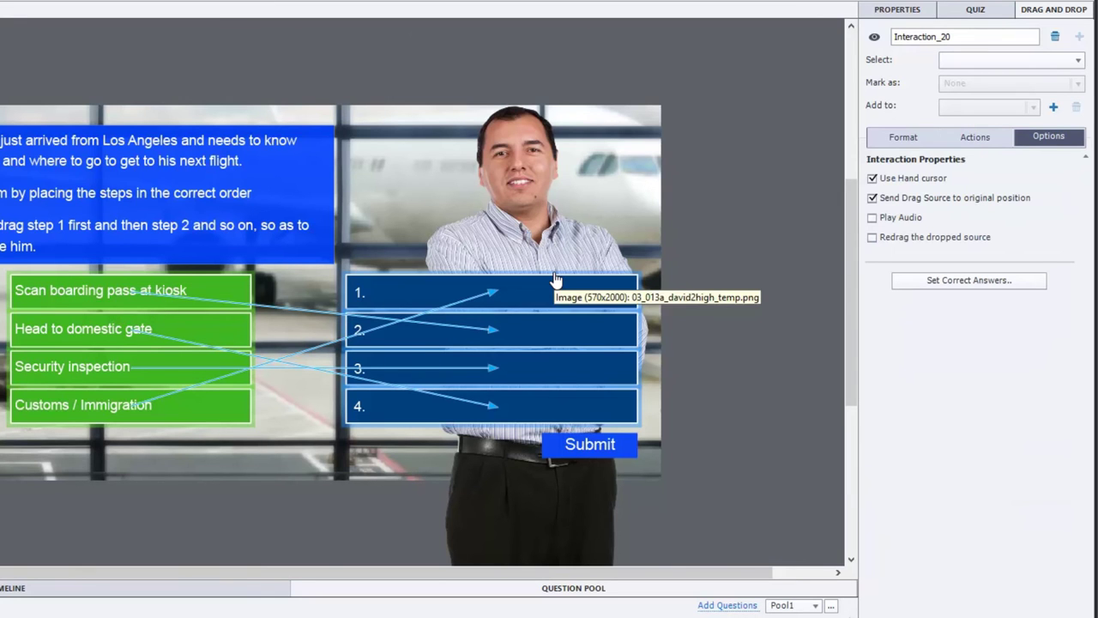
{"action": "left_click", "coordinate": [901, 244]}
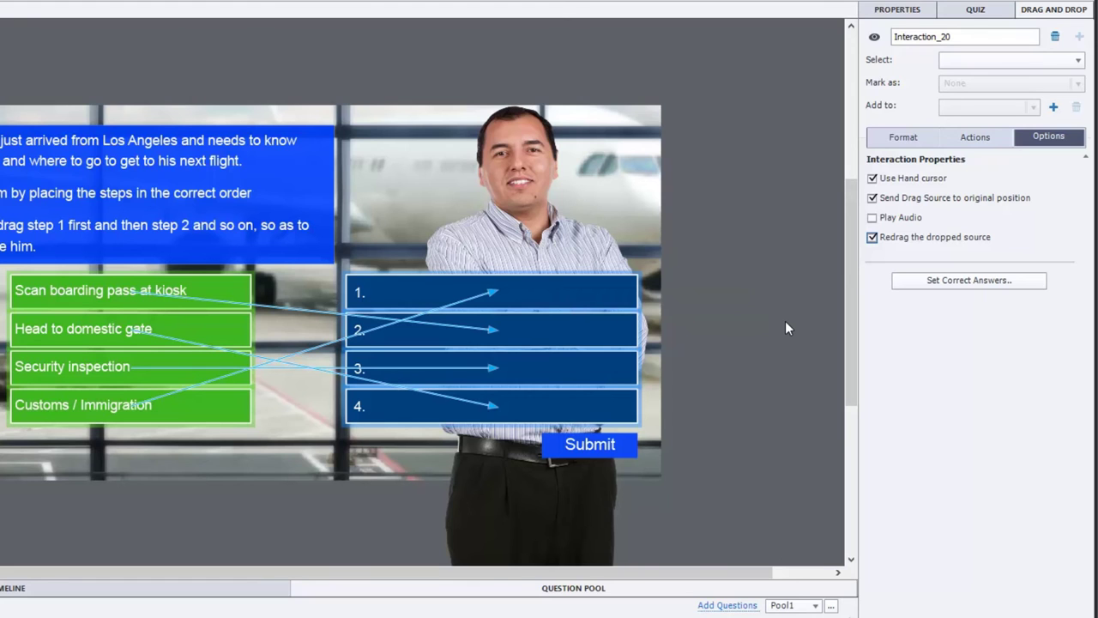
{"action": "left_click", "coordinate": [986, 289]}
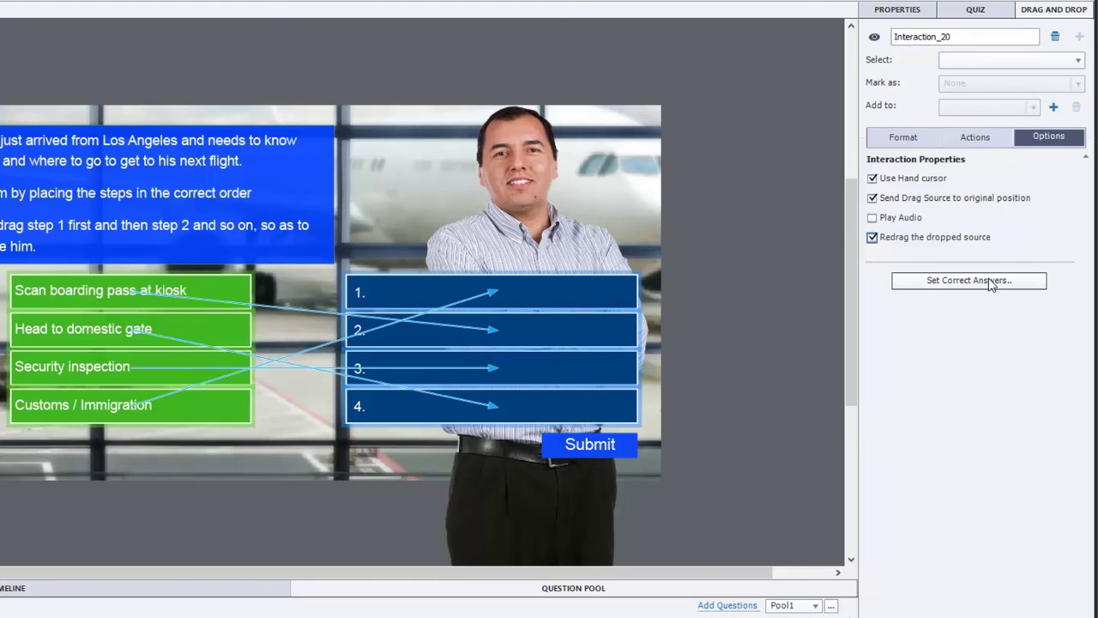
Change the correct-answer type from Combination to Sequence and confirm with OK
{"action": "left_click", "coordinate": [990, 281]}
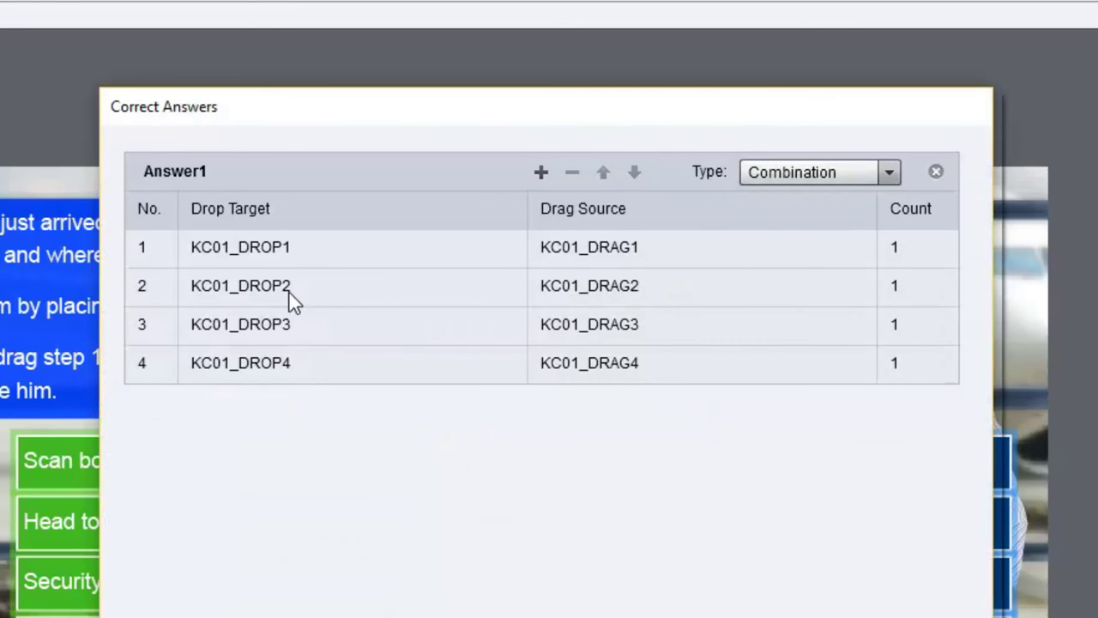
{"action": "left_click", "coordinate": [892, 171]}
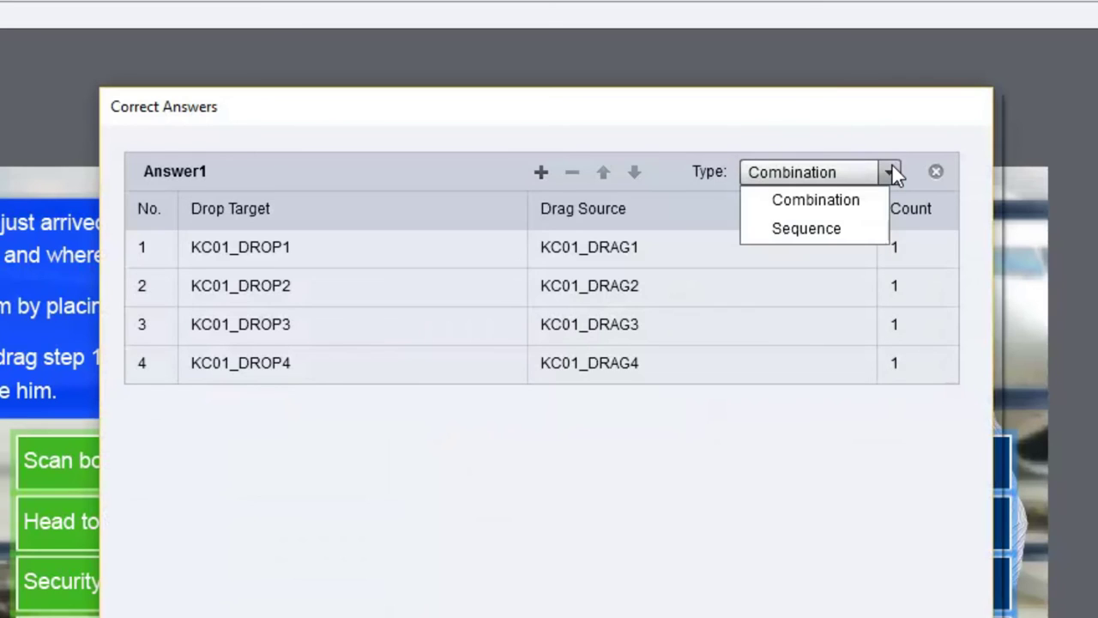
{"action": "left_click", "coordinate": [861, 232]}
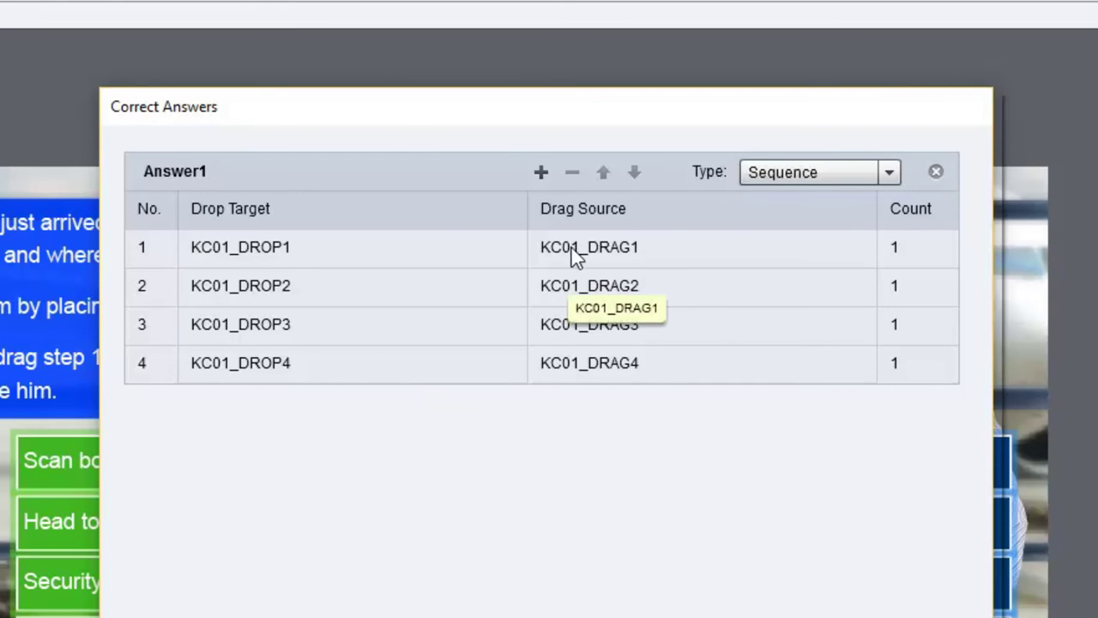
{"action": "left_click", "coordinate": [610, 248]}
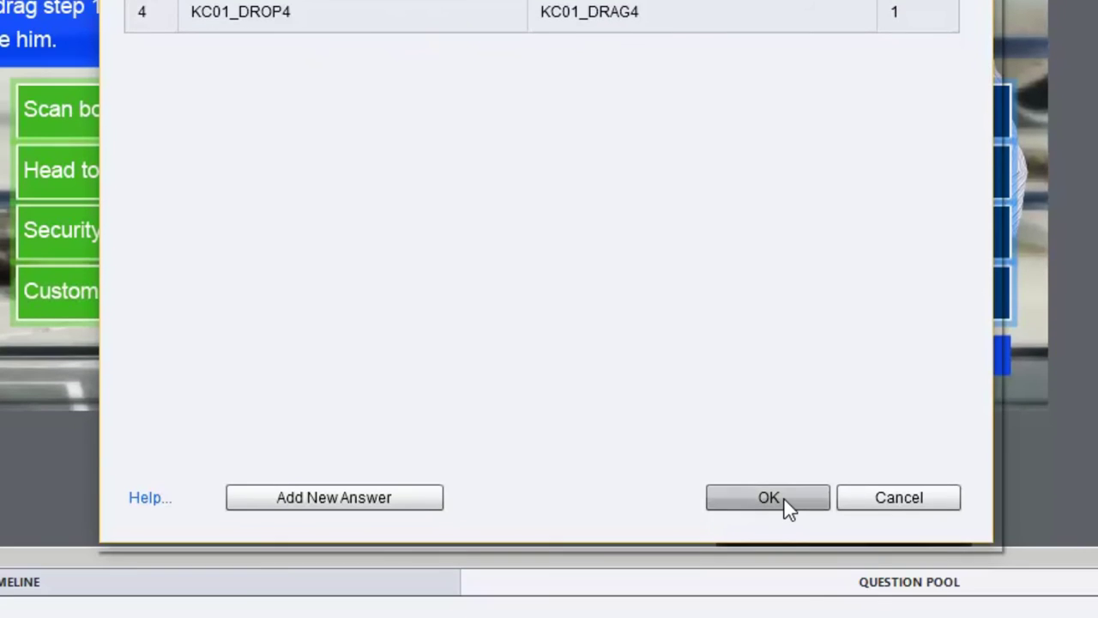
{"action": "left_click", "coordinate": [783, 500]}
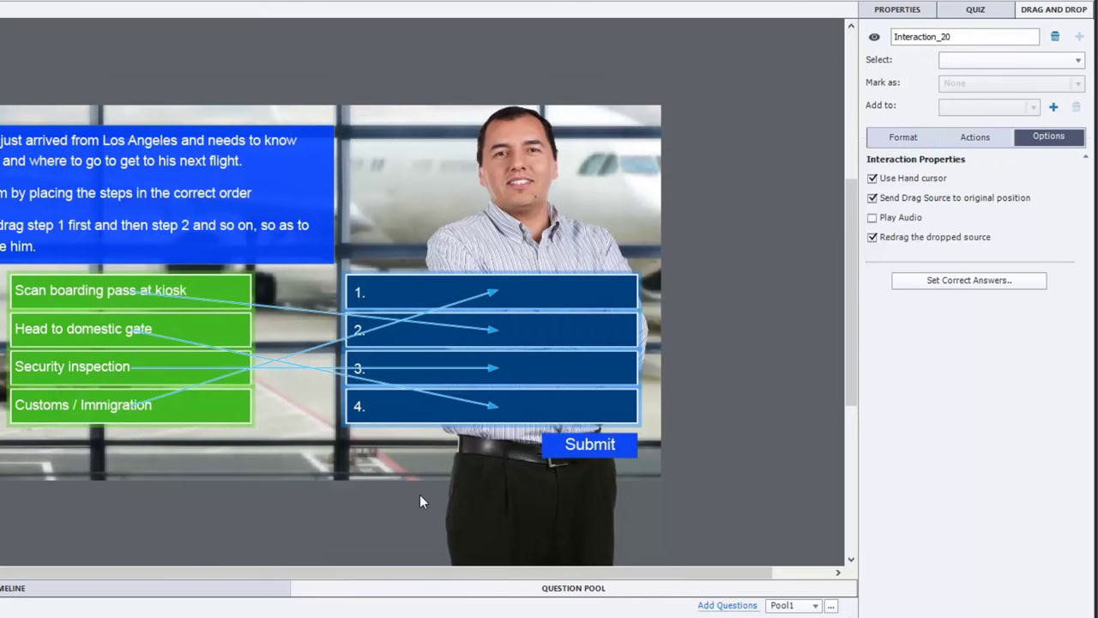
Give the four green step boxes a Zoom In drag effect, then select David's character image
{"action": "left_click", "coordinate": [81, 410]}
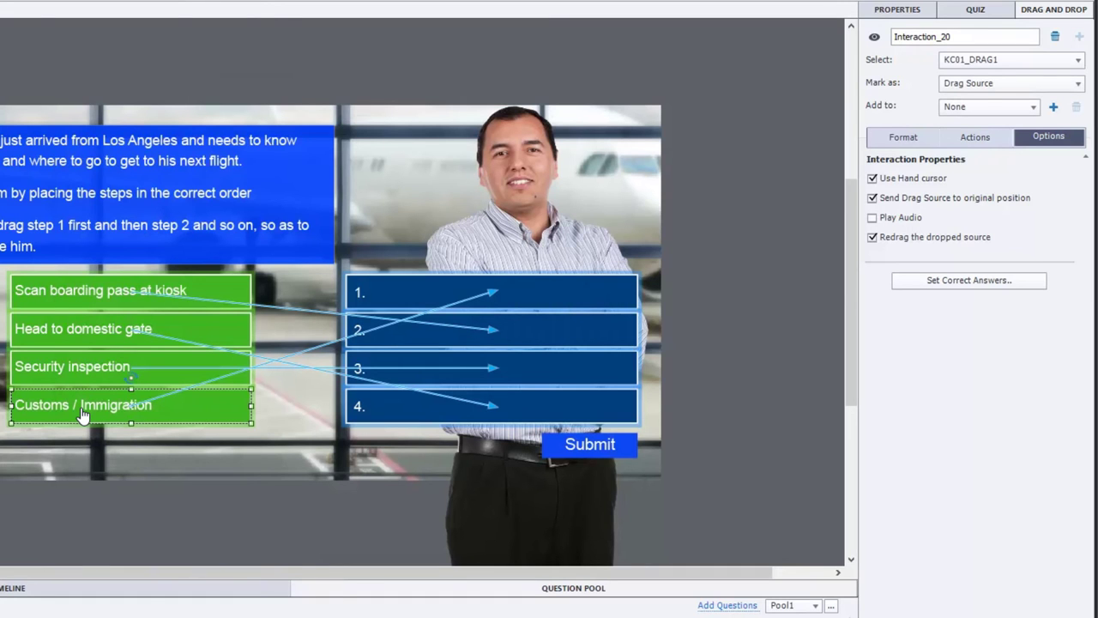
{"action": "left_click", "coordinate": [83, 370], "text": "shift"}
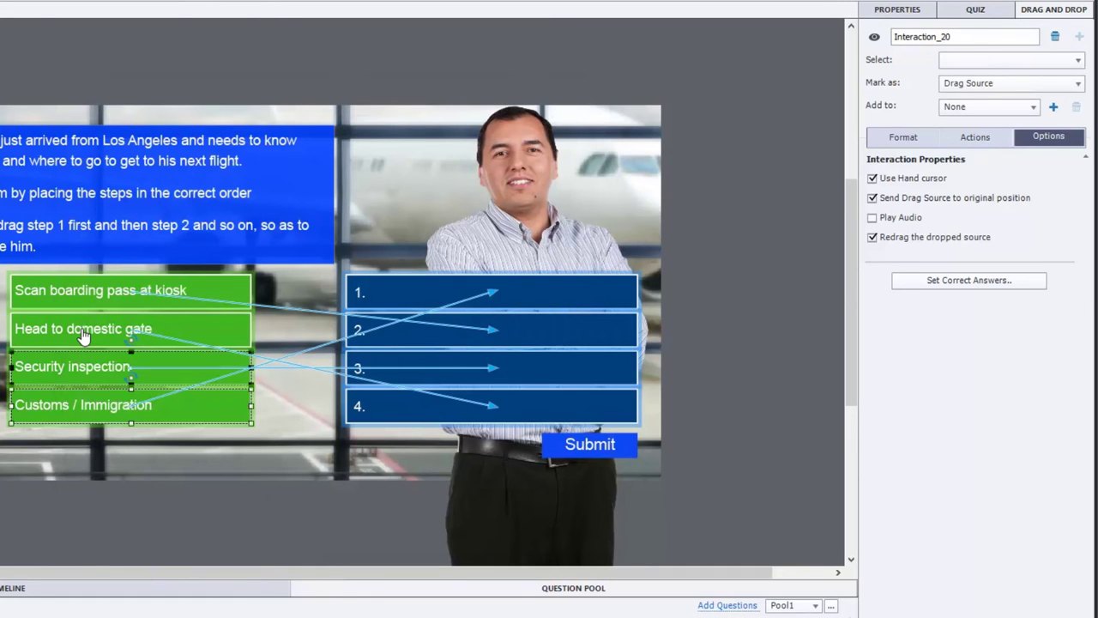
{"action": "left_click", "coordinate": [80, 329], "text": "shift"}
{"action": "left_click", "coordinate": [93, 289], "text": "shift"}
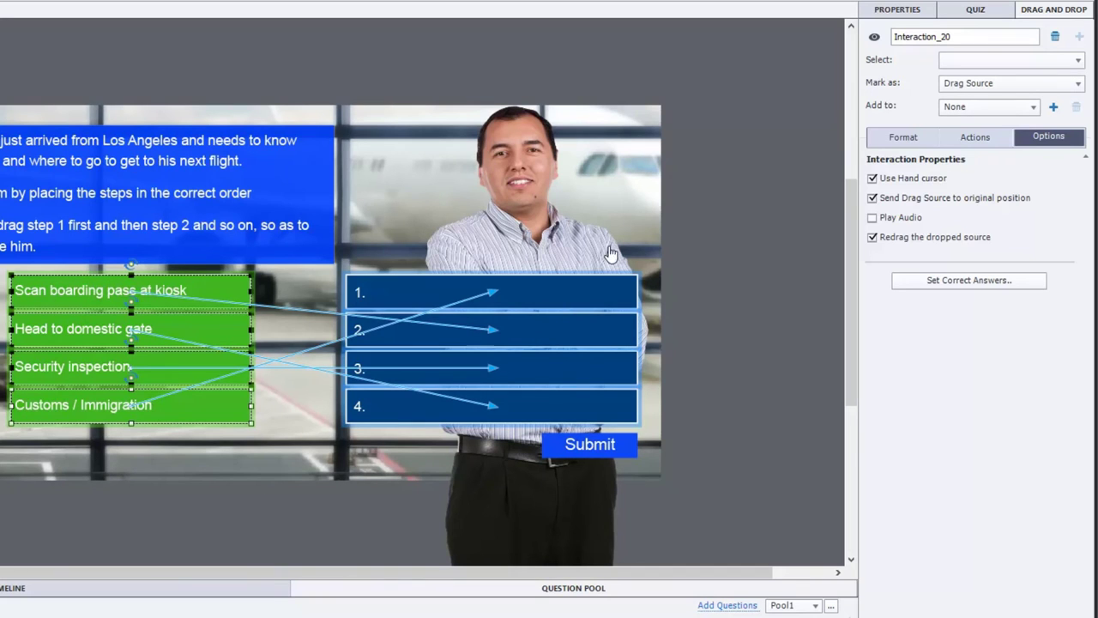
{"action": "left_click", "coordinate": [905, 138]}
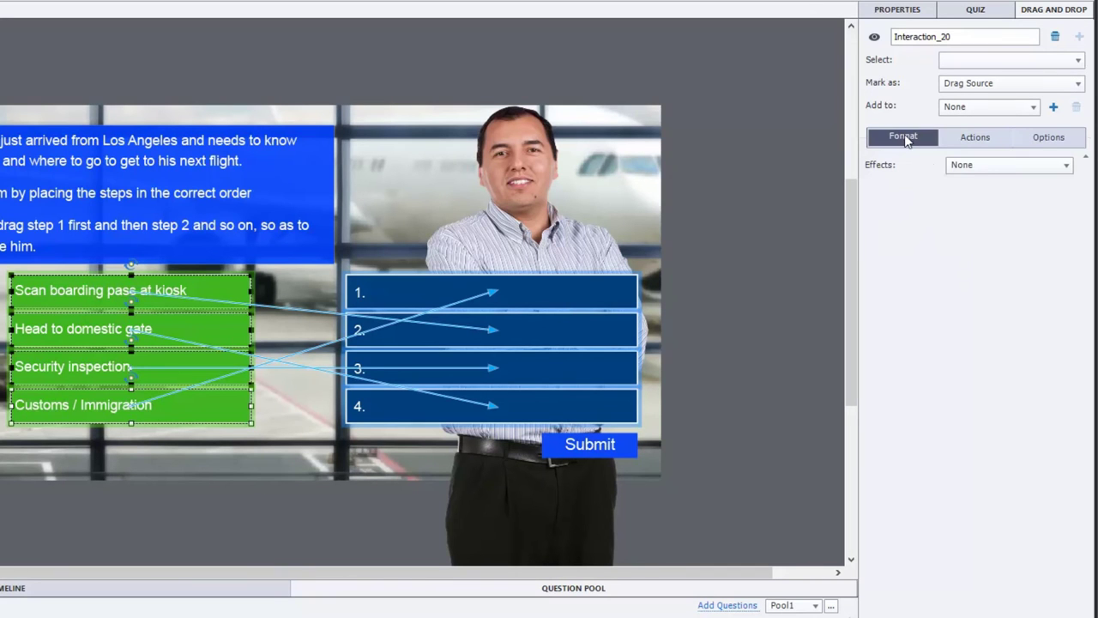
{"action": "left_click", "coordinate": [989, 167]}
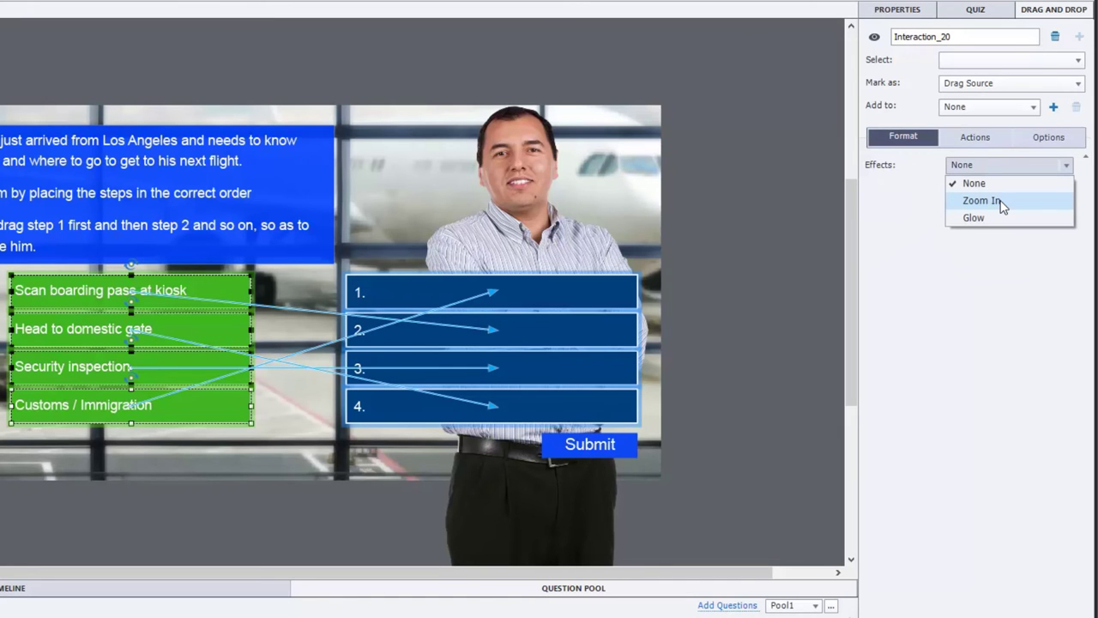
{"action": "left_click", "coordinate": [999, 201]}
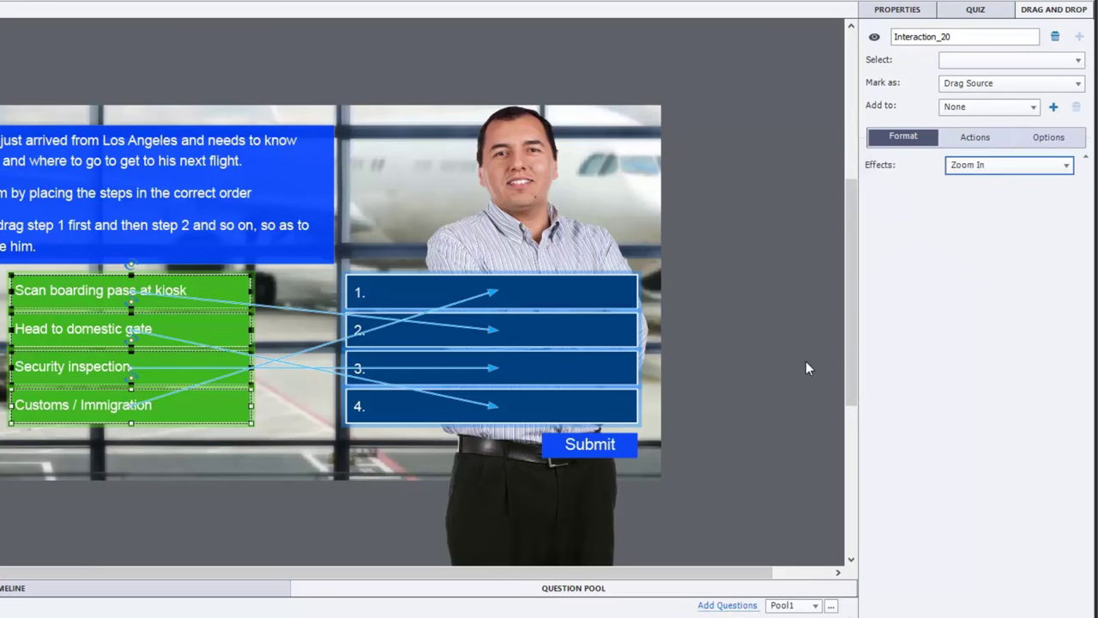
{"action": "left_click", "coordinate": [766, 342]}
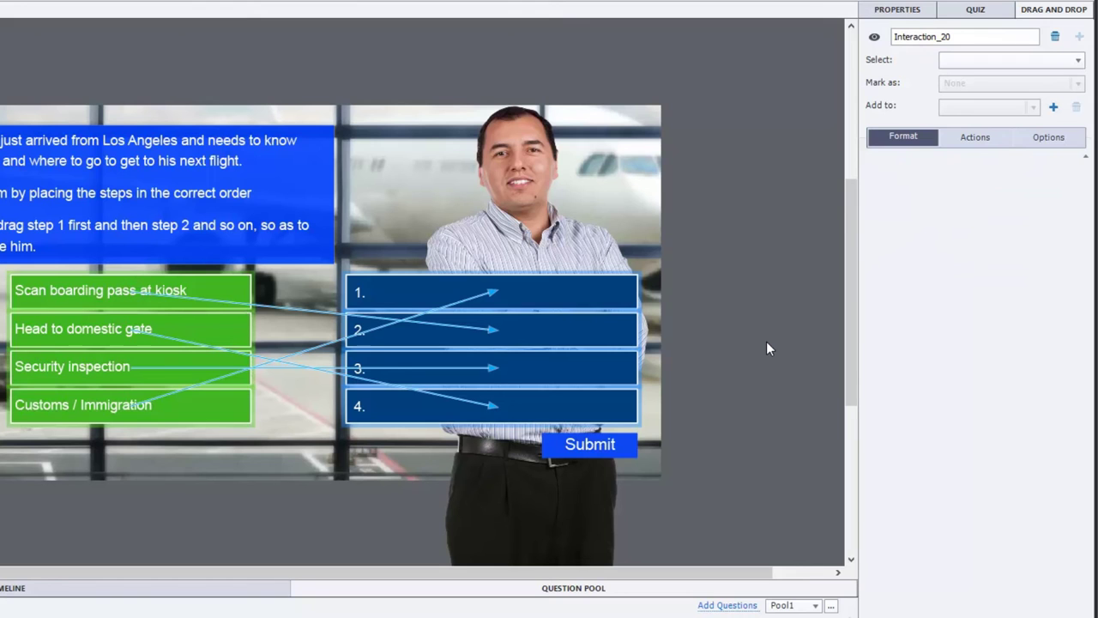
{"action": "left_click", "coordinate": [529, 189]}
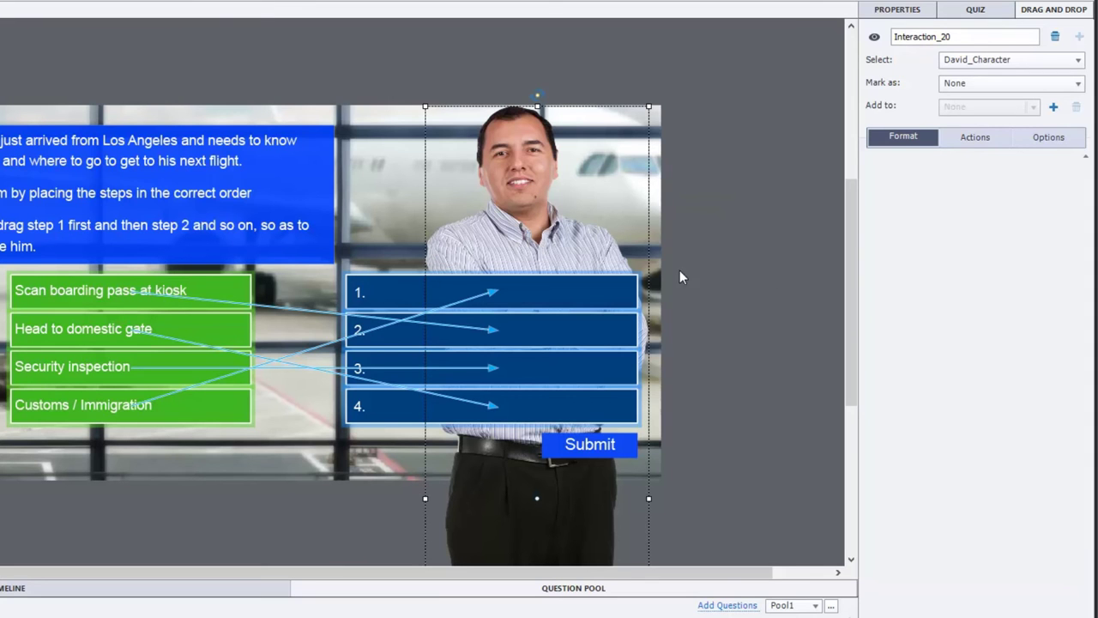
{"action": "left_click", "coordinate": [916, 10]}
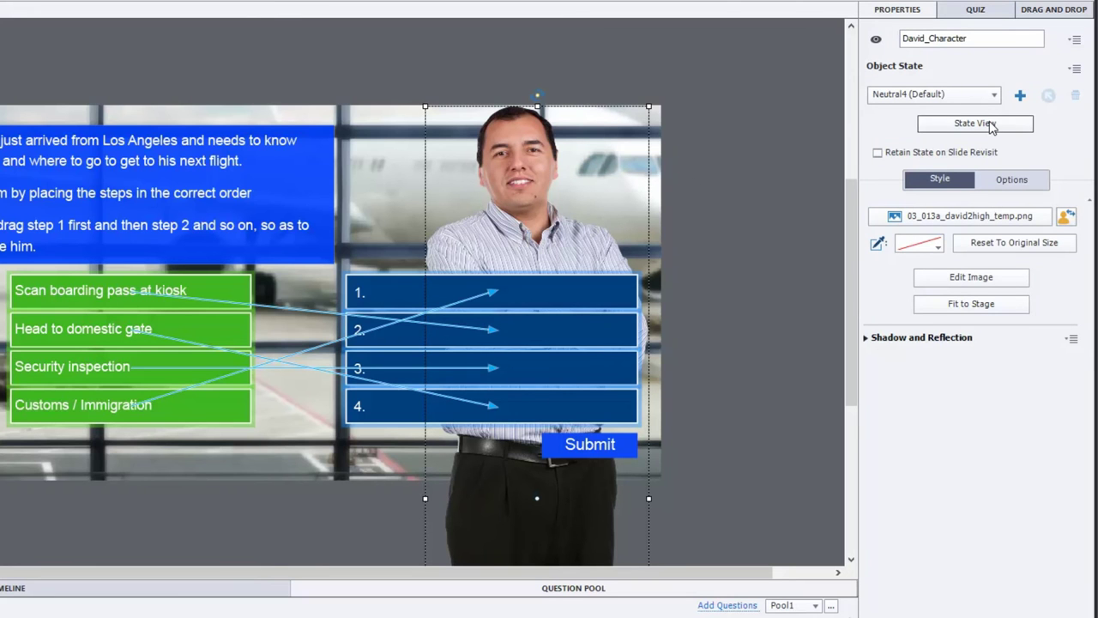
{"action": "left_click", "coordinate": [974, 123]}
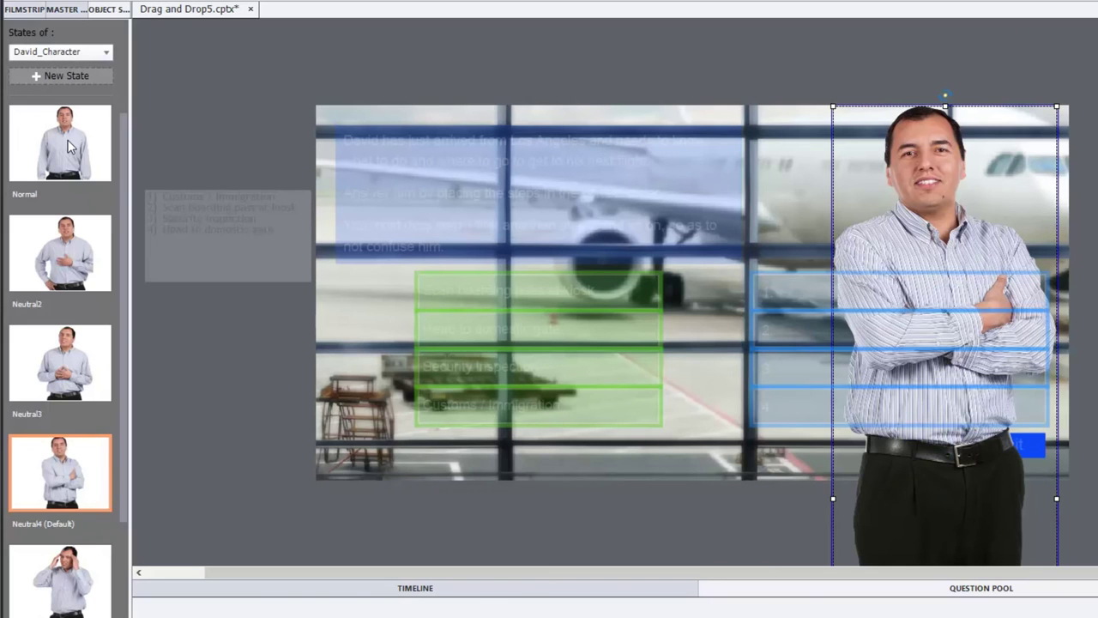
{"action": "left_click", "coordinate": [69, 145]}
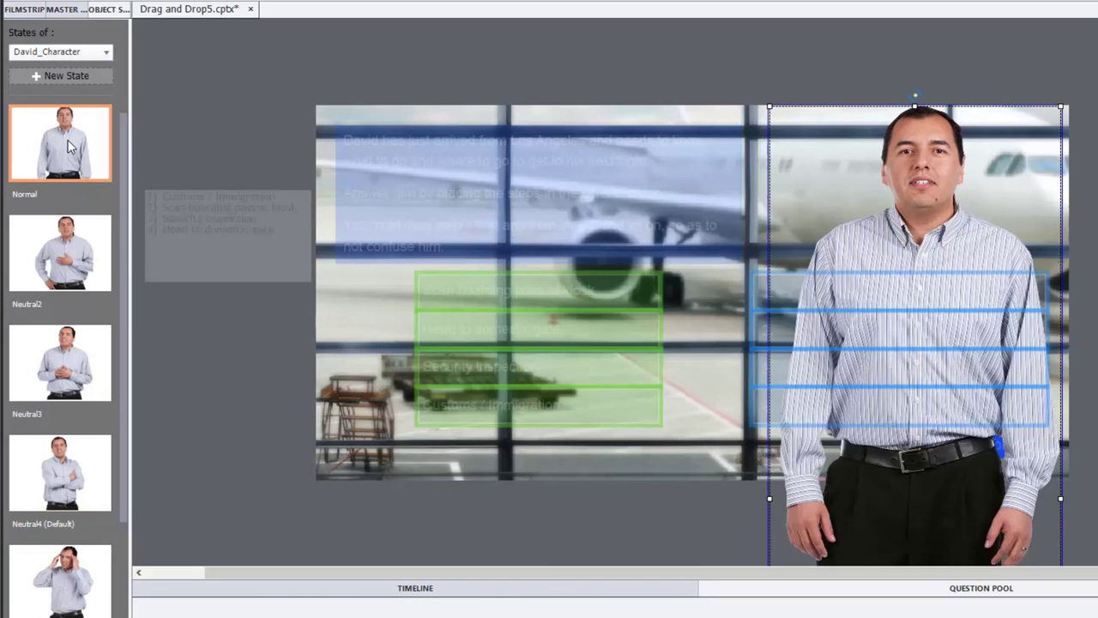
{"action": "left_click", "coordinate": [81, 268]}
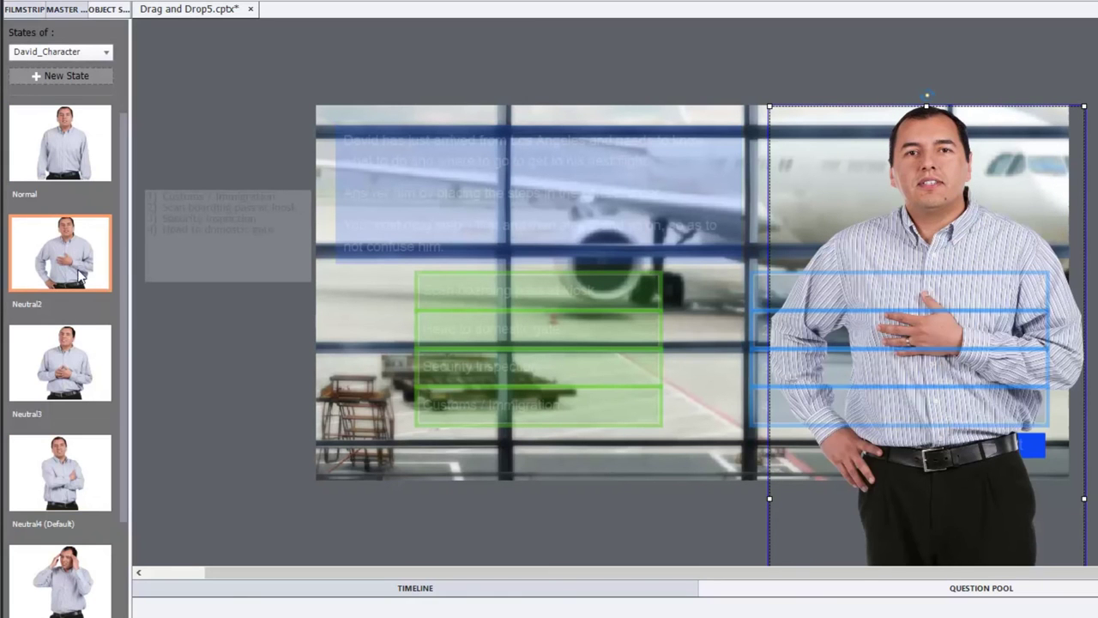
{"action": "left_click", "coordinate": [72, 367]}
{"action": "left_click", "coordinate": [66, 480]}
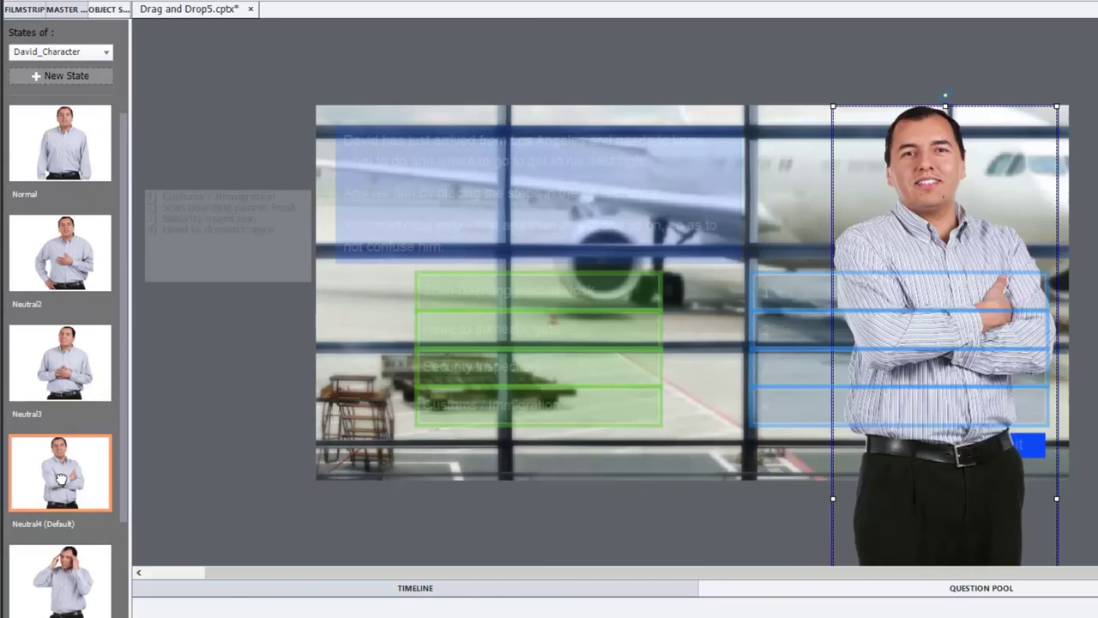
{"action": "left_click", "coordinate": [64, 585]}
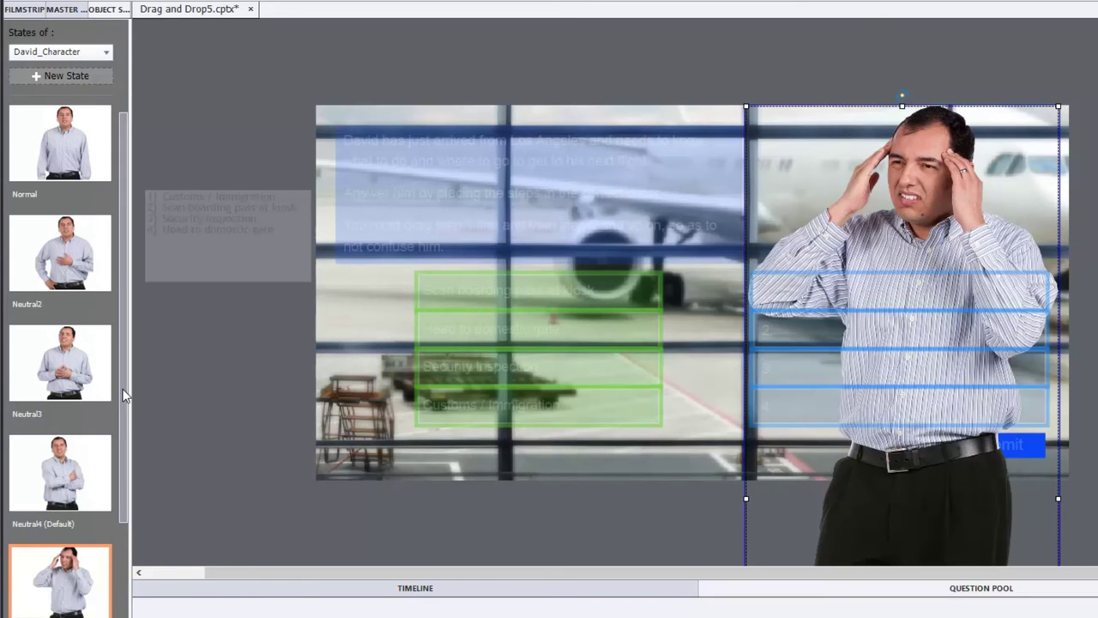
{"action": "scroll", "coordinate": [115, 416], "scroll_direction": "down", "scroll_amount": 1}
{"action": "scroll", "coordinate": [107, 428], "scroll_direction": "down", "scroll_amount": 3}
{"action": "left_click", "coordinate": [89, 418]}
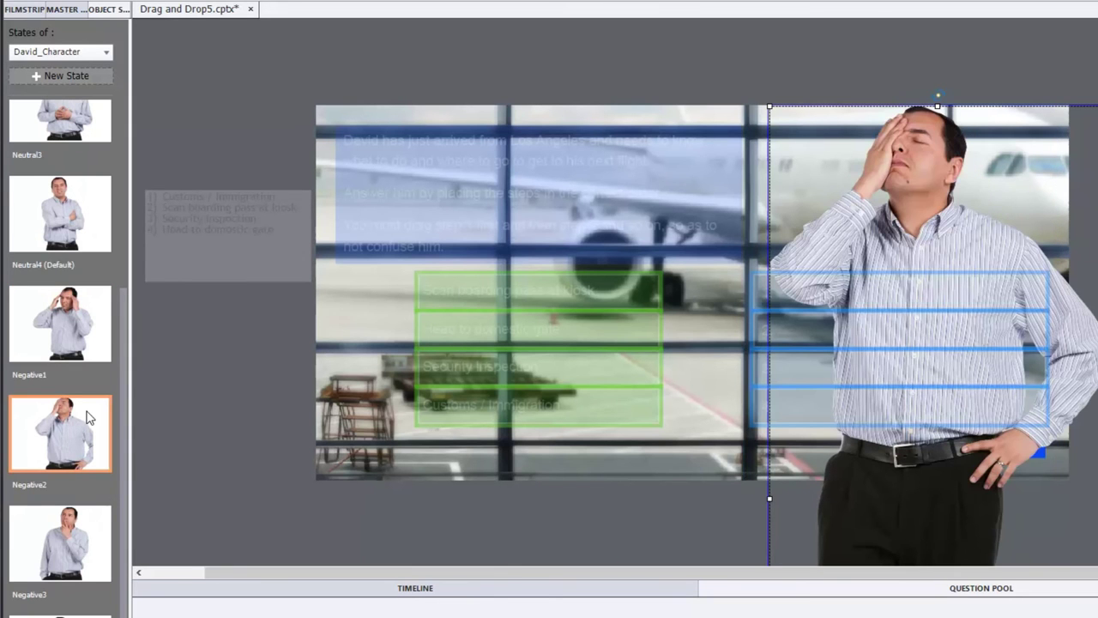
{"action": "left_click", "coordinate": [69, 562]}
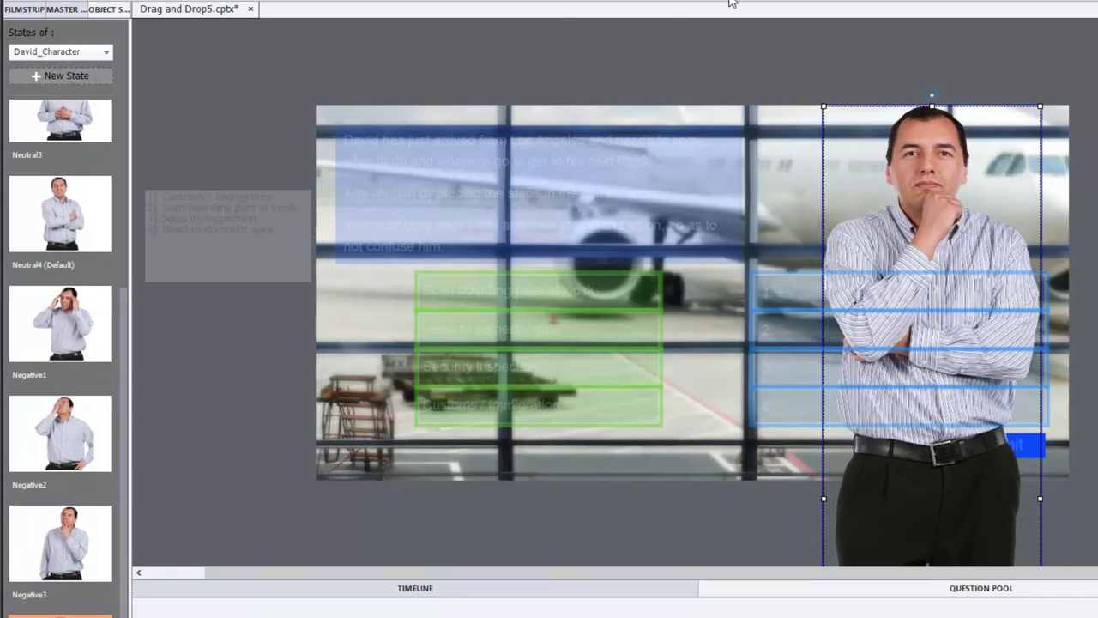
{"action": "left_click", "coordinate": [1029, 5]}
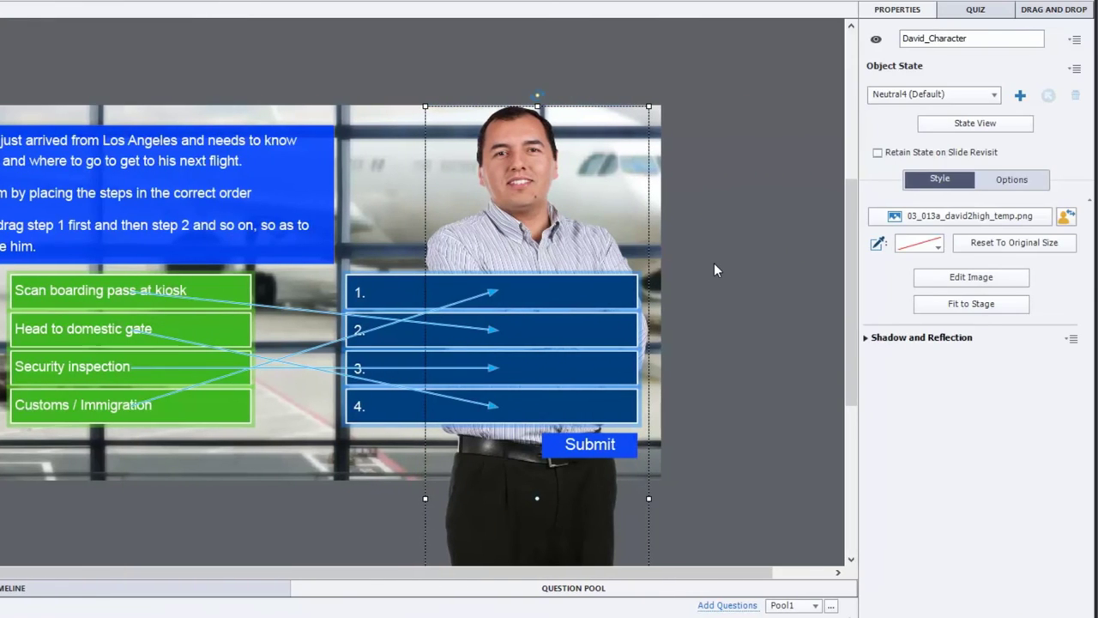
Select drop box 1 and open its Accepted Drag Sources list from the Drag and Drop panel
{"action": "left_click", "coordinate": [714, 264]}
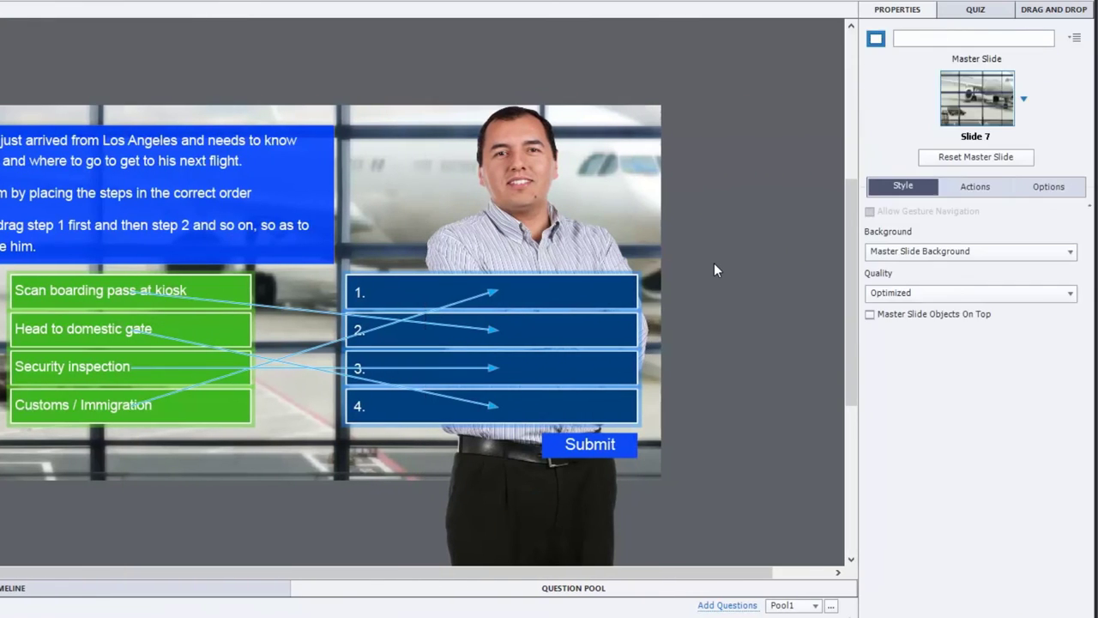
{"action": "left_click", "coordinate": [590, 302]}
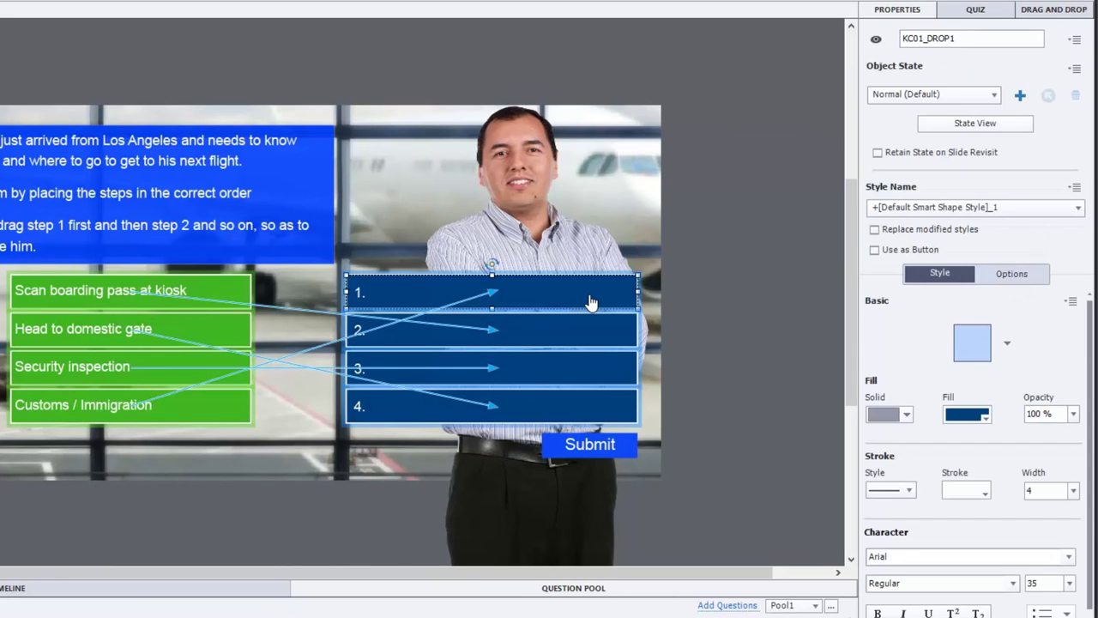
{"action": "left_click", "coordinate": [1059, 13]}
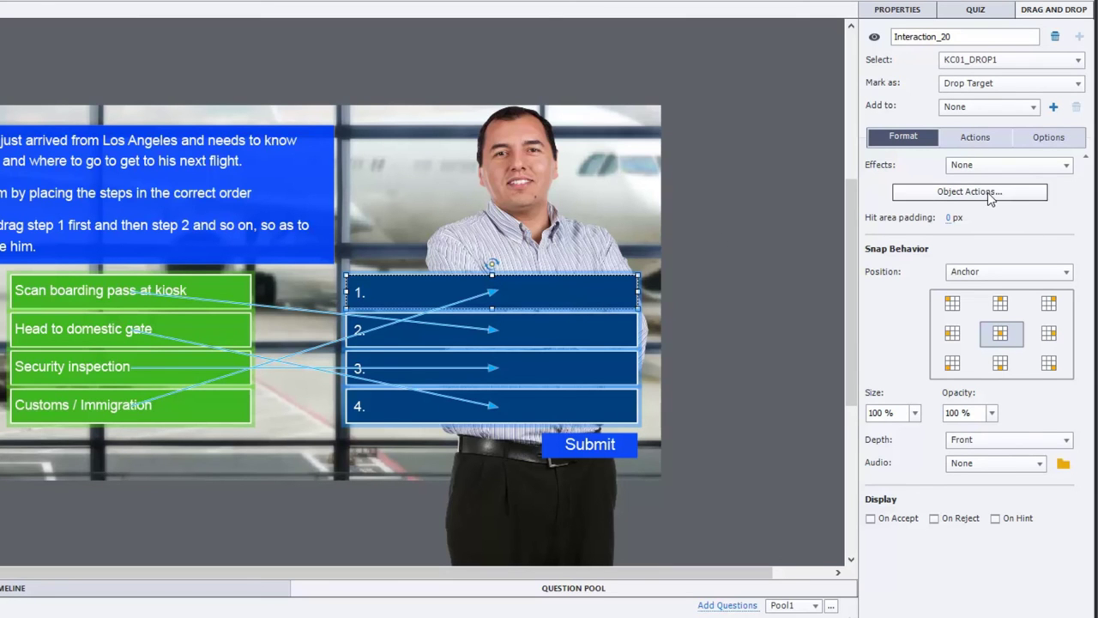
{"action": "left_click", "coordinate": [990, 192]}
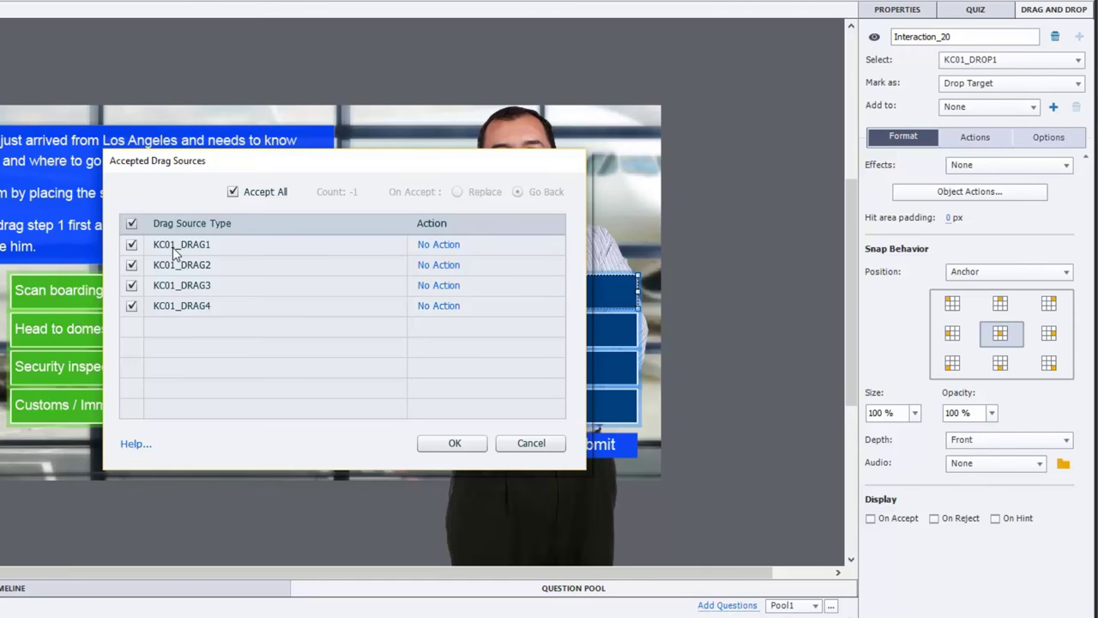
Make dropping KC01_DRAG1 change David_Character to Normal, with Continue Playing turned off
{"action": "left_click", "coordinate": [444, 249]}
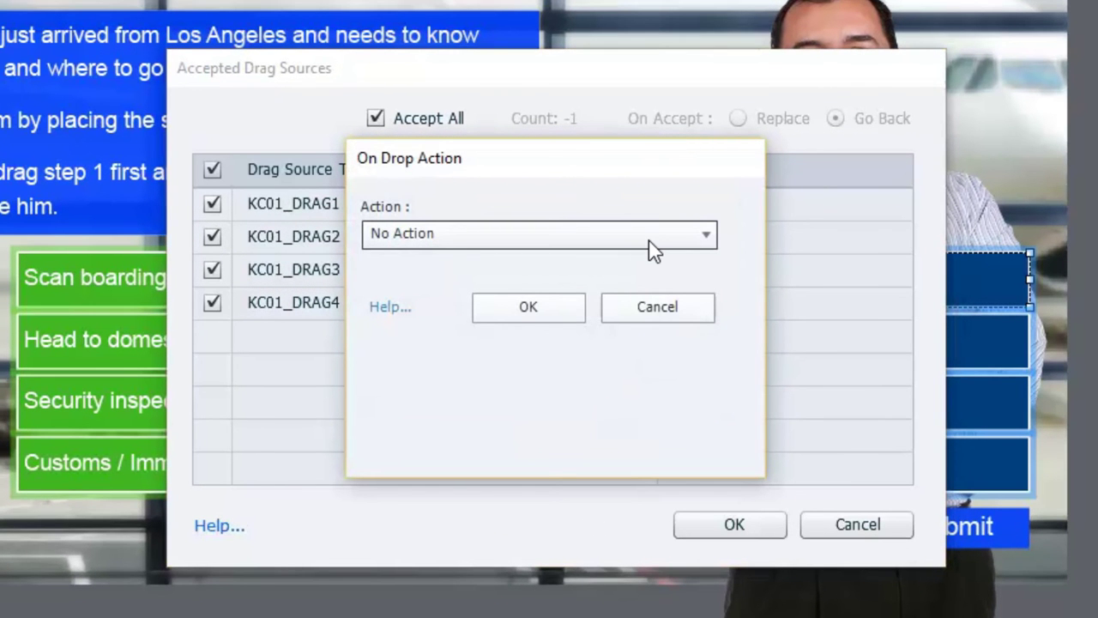
{"action": "left_click", "coordinate": [447, 234]}
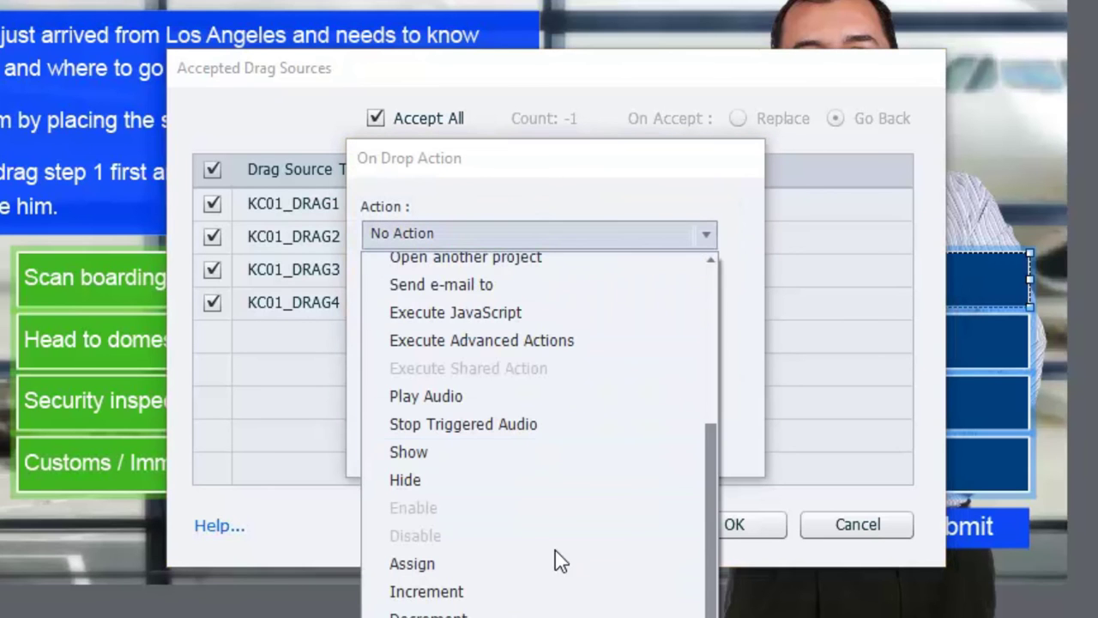
{"action": "left_click", "coordinate": [429, 614]}
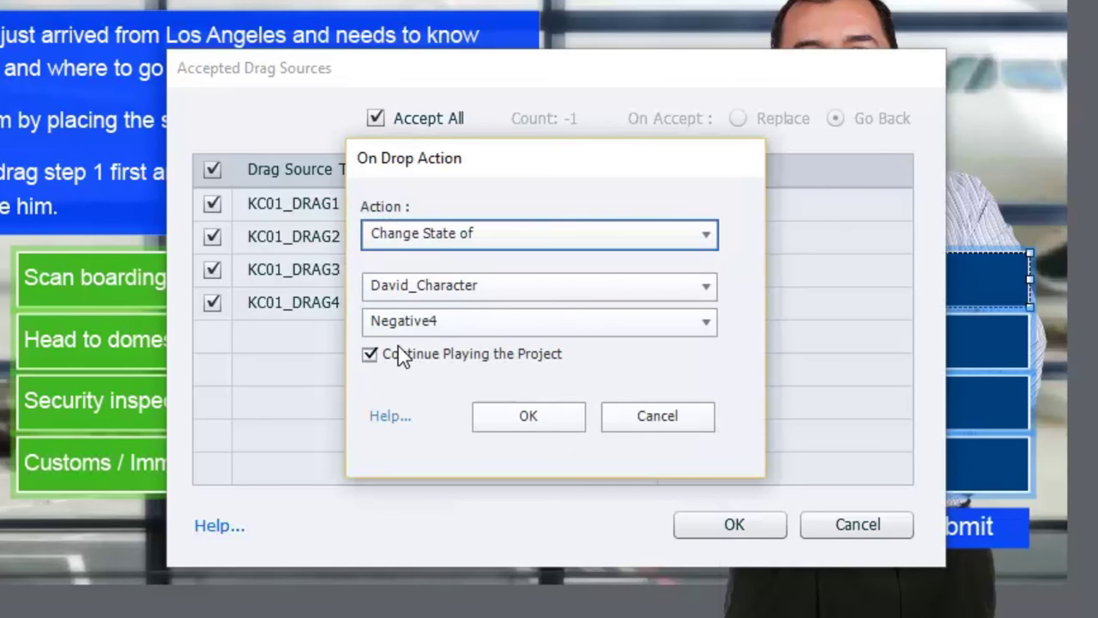
{"action": "left_click", "coordinate": [371, 355]}
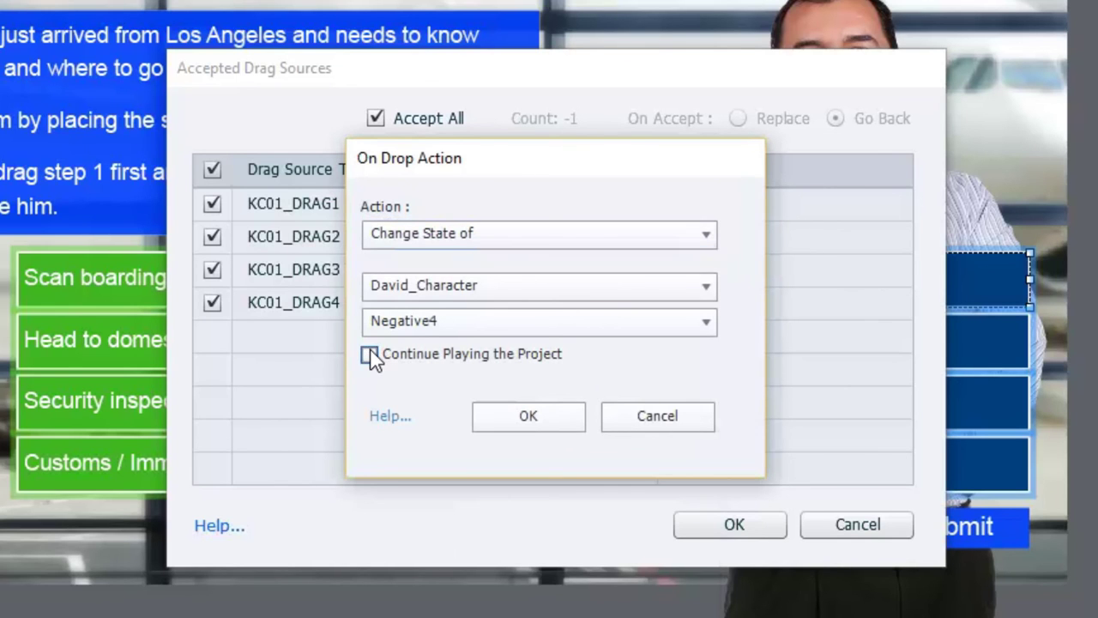
{"action": "left_click", "coordinate": [471, 331]}
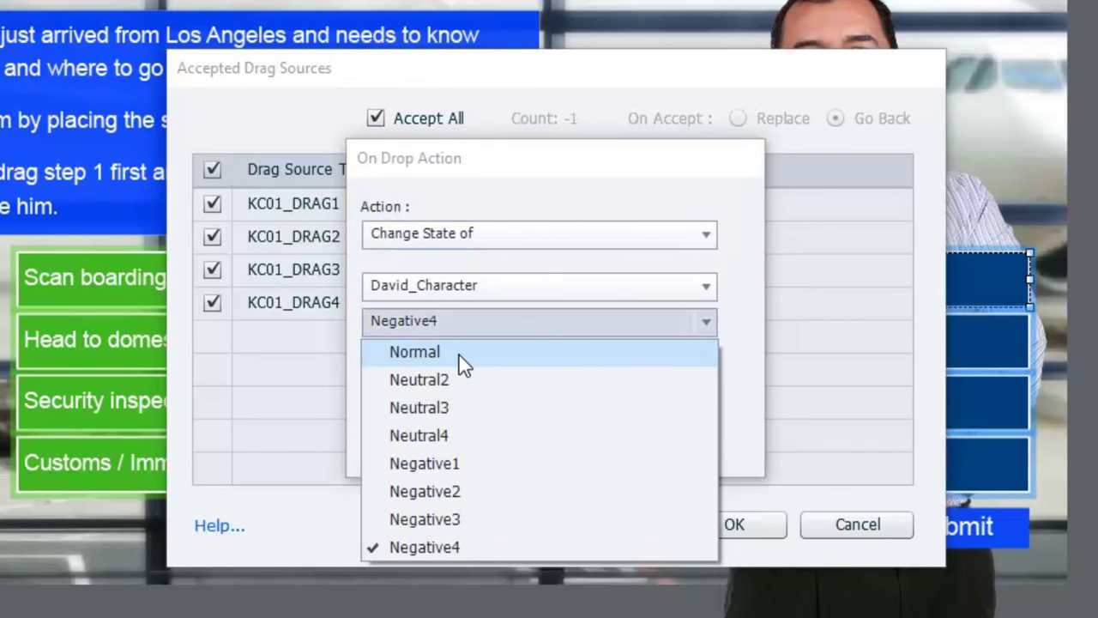
{"action": "left_click", "coordinate": [463, 353]}
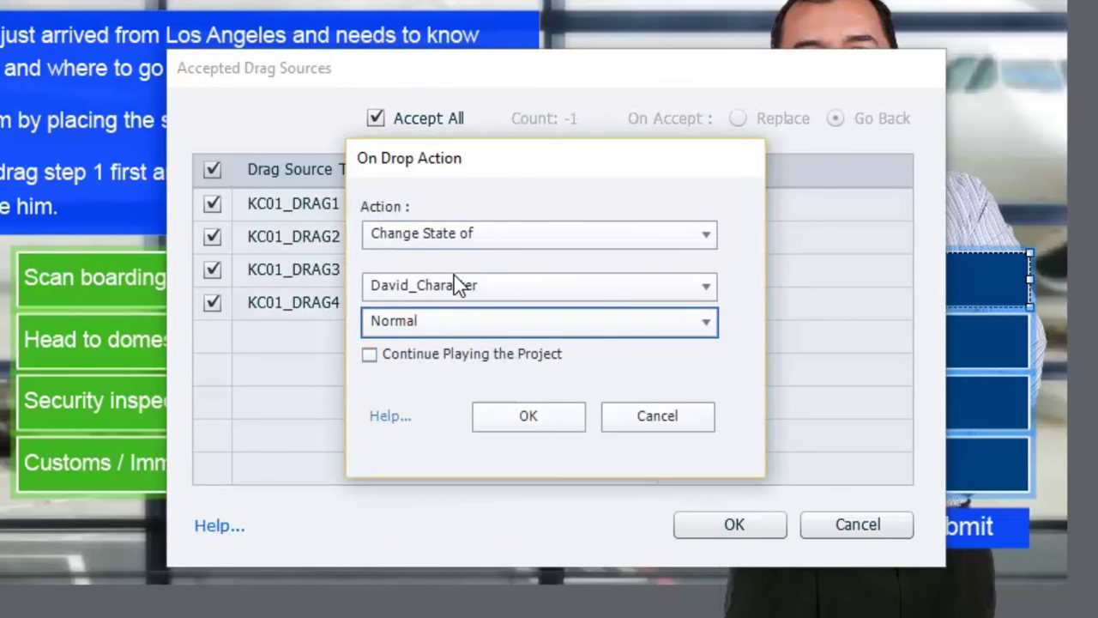
{"action": "left_click", "coordinate": [554, 429]}
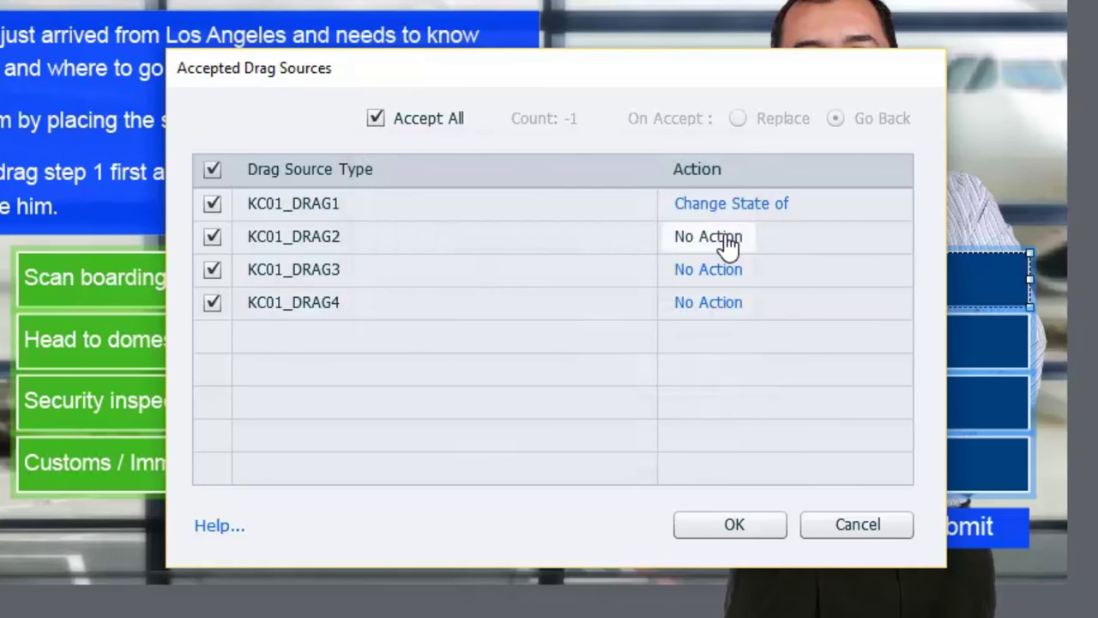
Make dropping KC01_DRAG2 change David_Character to Negative1, with Continue Playing turned off
{"action": "left_click", "coordinate": [727, 245]}
{"action": "left_click", "coordinate": [600, 249]}
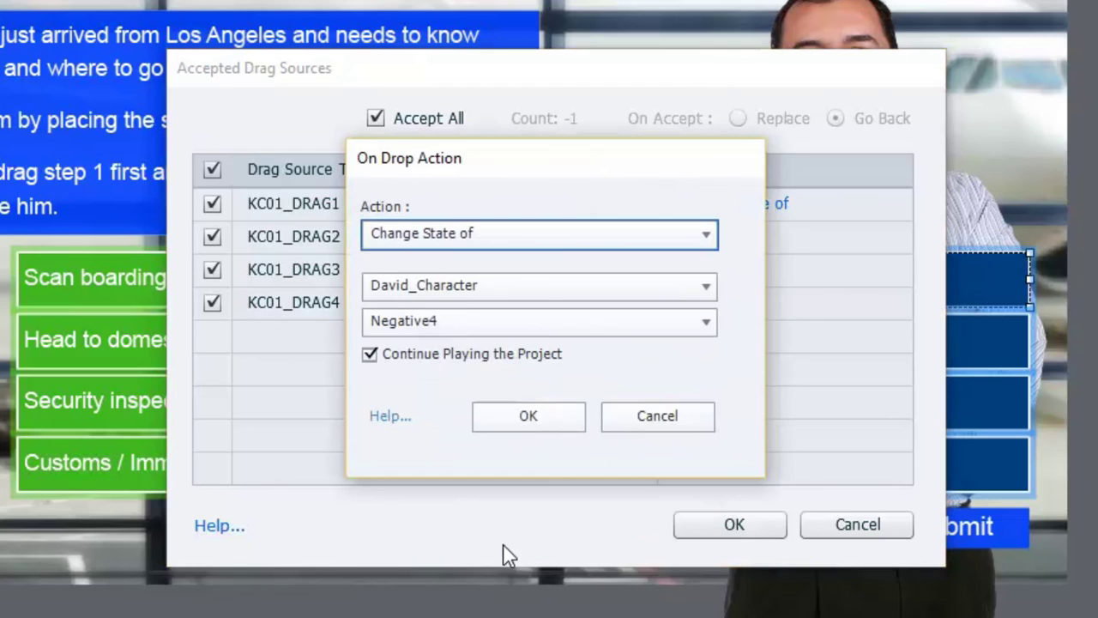
{"action": "left_click", "coordinate": [478, 322]}
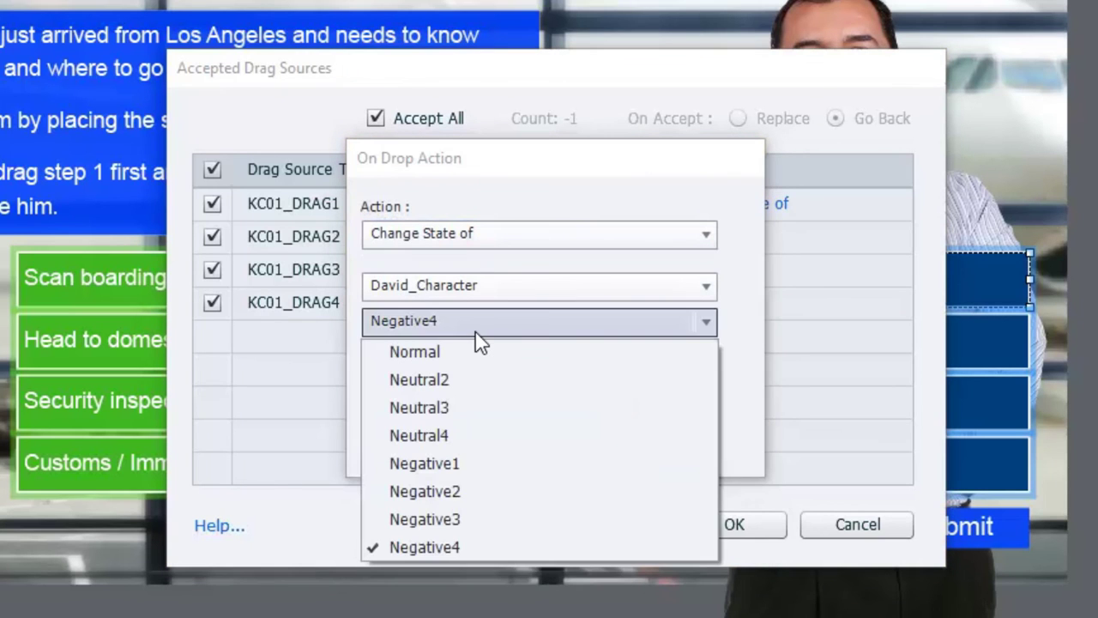
{"action": "left_click", "coordinate": [463, 463]}
{"action": "left_click", "coordinate": [384, 355]}
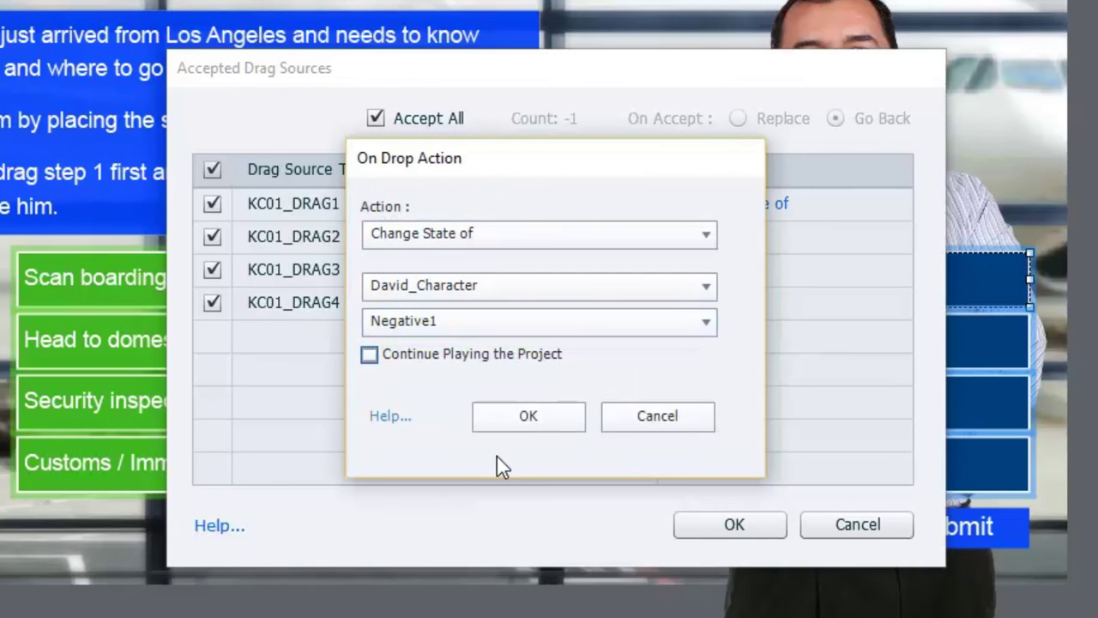
{"action": "left_click", "coordinate": [529, 424]}
Give KC01_DRAG3 the same drop action: David_Character to Negative1, no continued playback
{"action": "left_click", "coordinate": [708, 271]}
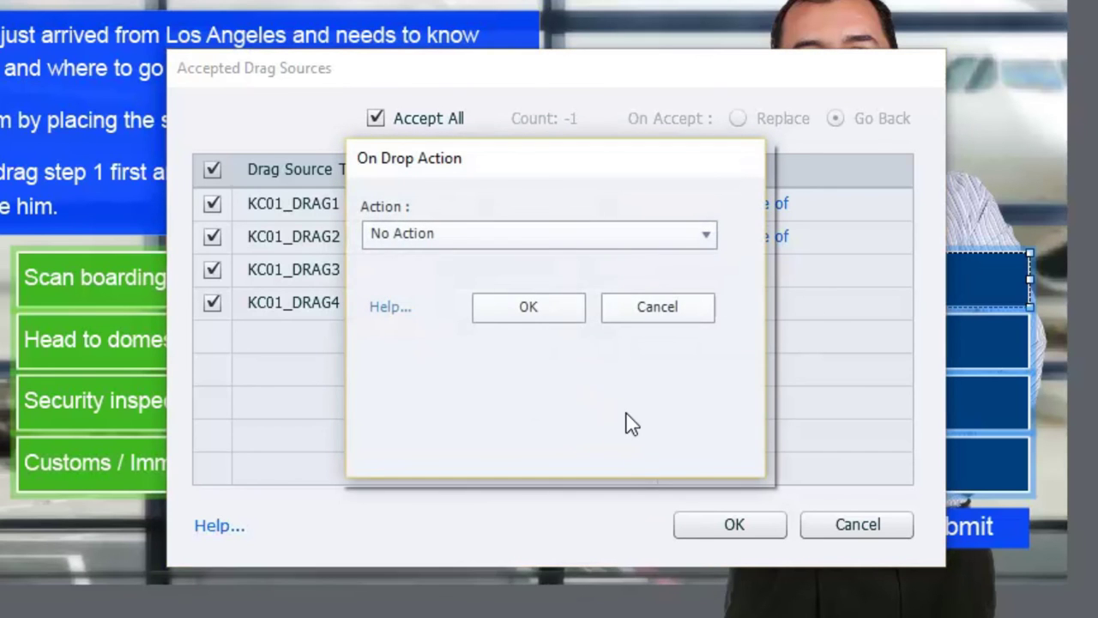
{"action": "left_click", "coordinate": [519, 243]}
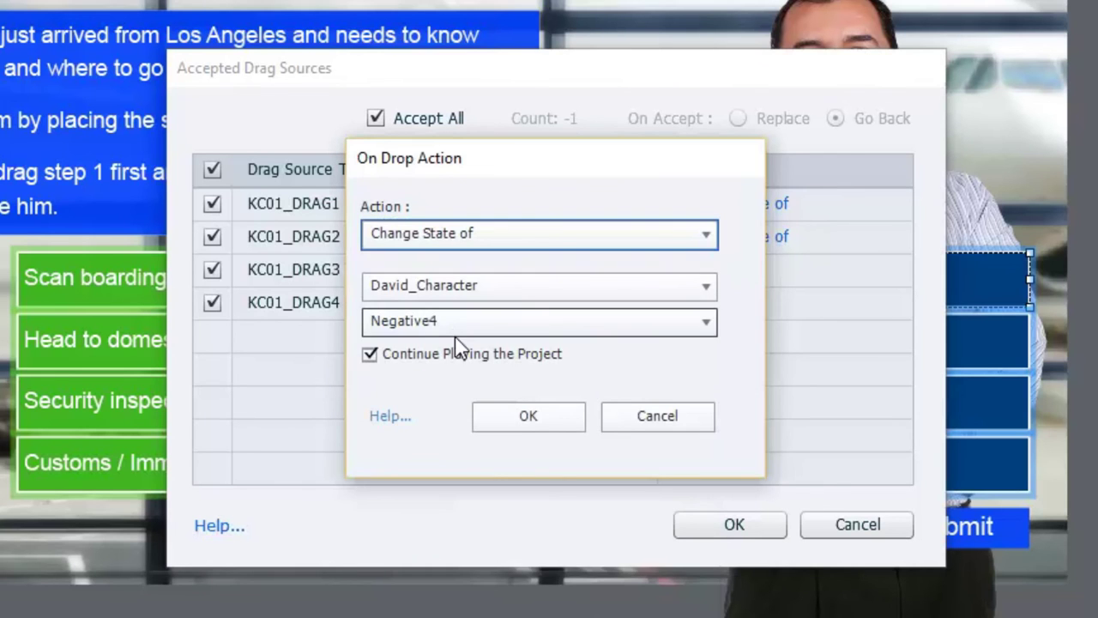
{"action": "left_click", "coordinate": [455, 331]}
{"action": "left_click", "coordinate": [467, 470]}
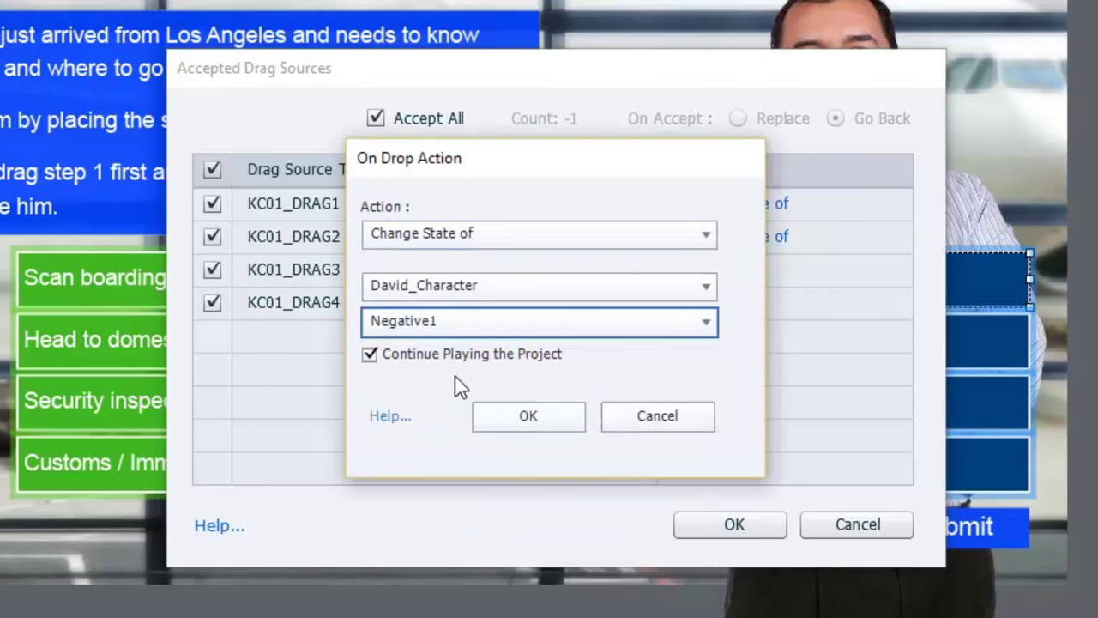
{"action": "left_click", "coordinate": [371, 355]}
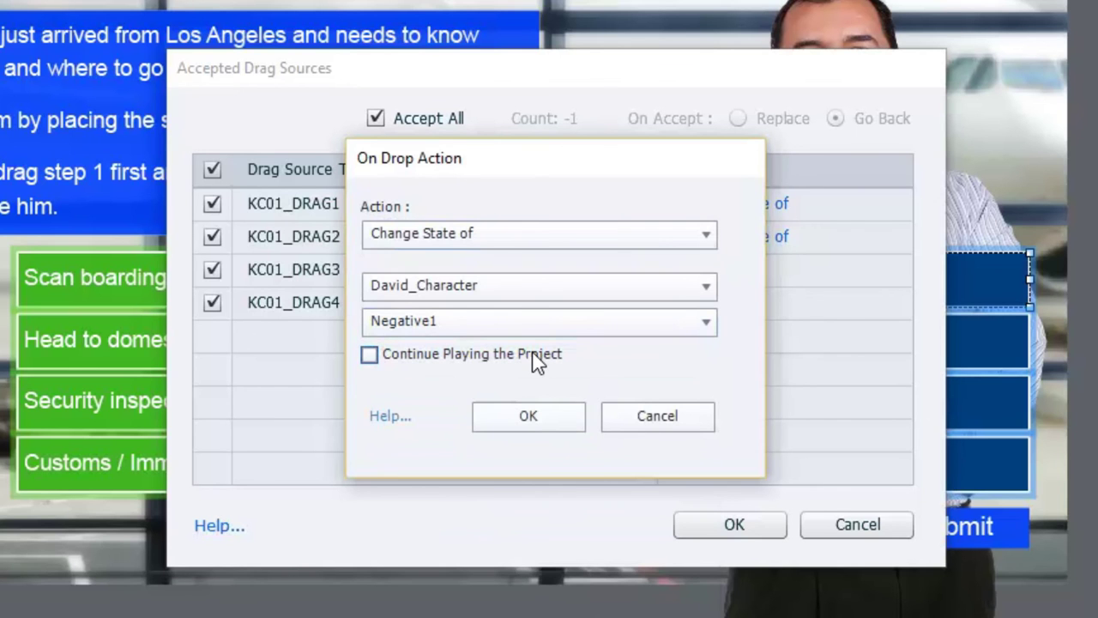
{"action": "left_click", "coordinate": [559, 420]}
Set KC01_DRAG4 to change David_Character to Negative1 as well, then apply the accepted sources
{"action": "left_click", "coordinate": [708, 307]}
{"action": "left_click", "coordinate": [507, 244]}
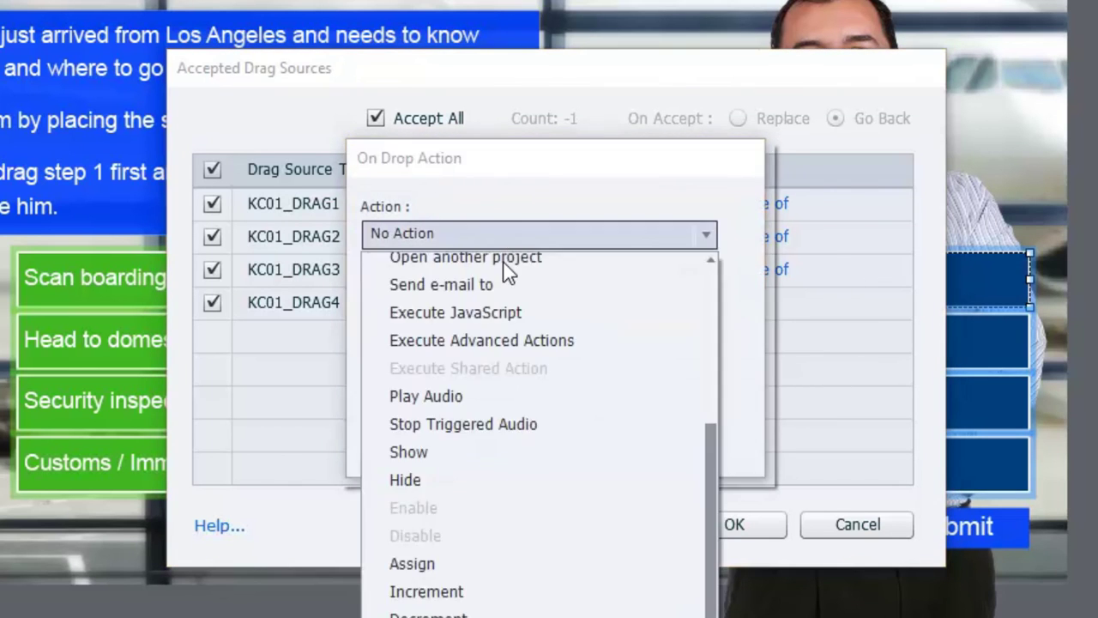
{"action": "left_click", "coordinate": [508, 277]}
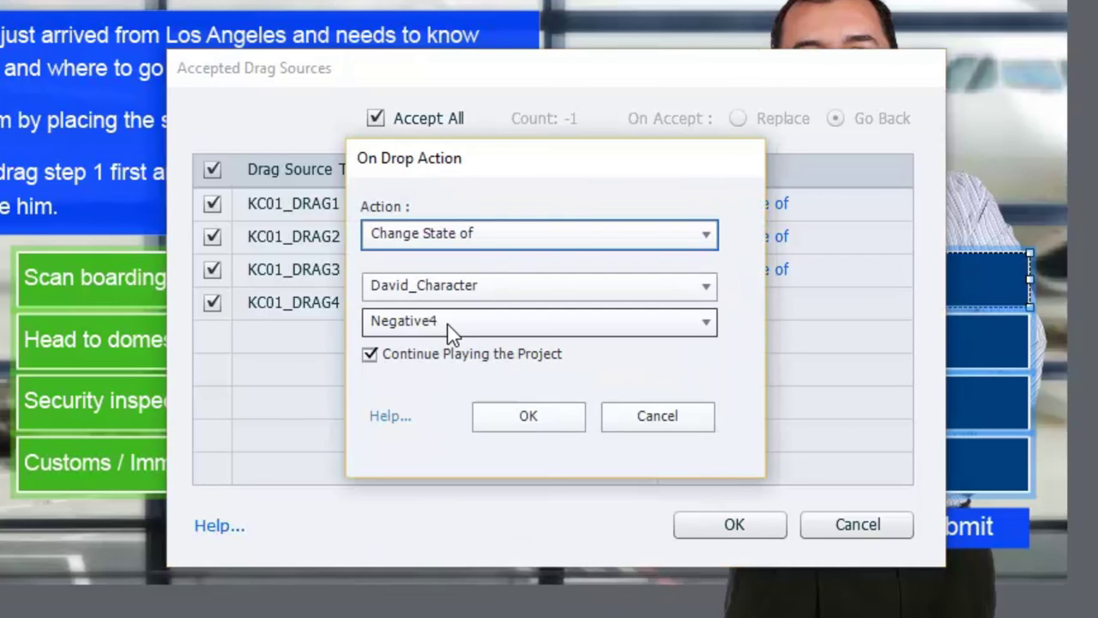
{"action": "left_click", "coordinate": [481, 330]}
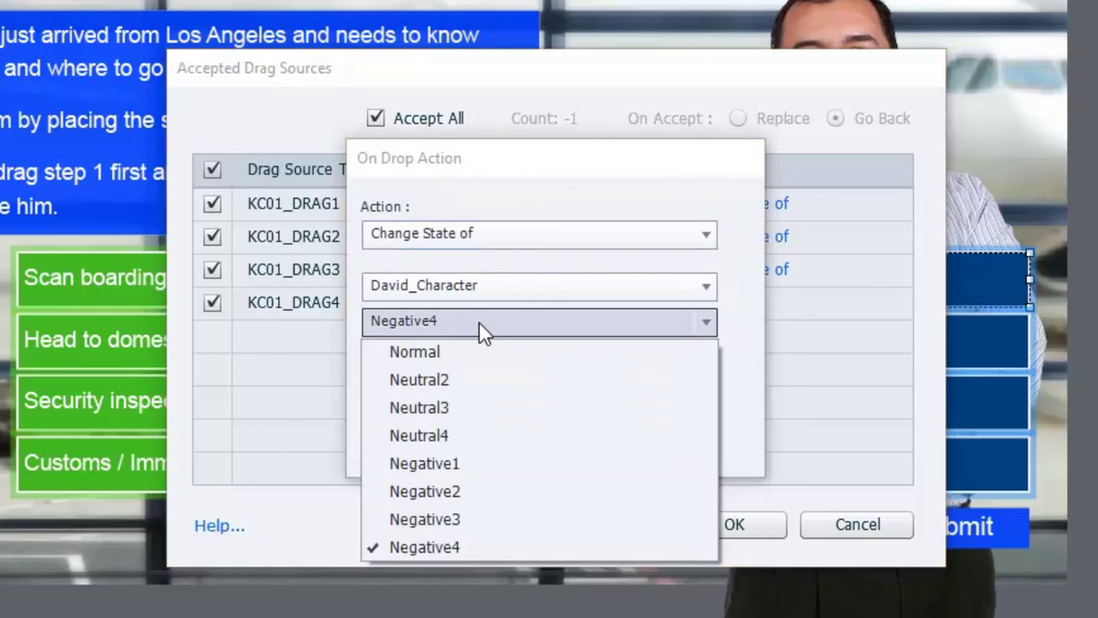
{"action": "left_click", "coordinate": [464, 467]}
{"action": "left_click", "coordinate": [369, 355]}
{"action": "left_click", "coordinate": [530, 421]}
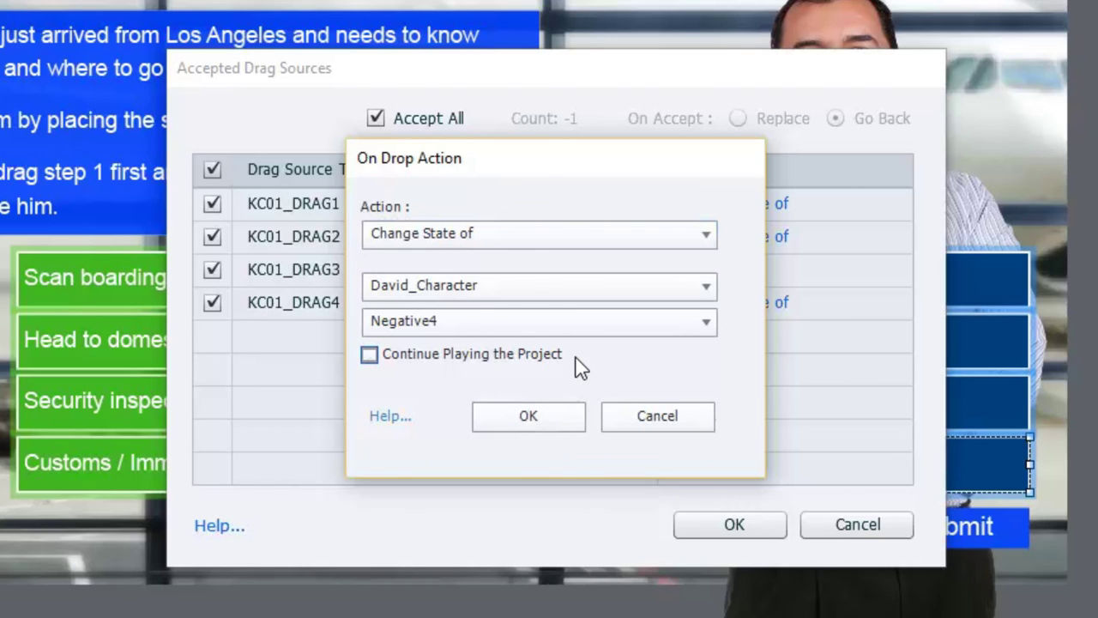
{"action": "left_click", "coordinate": [556, 423]}
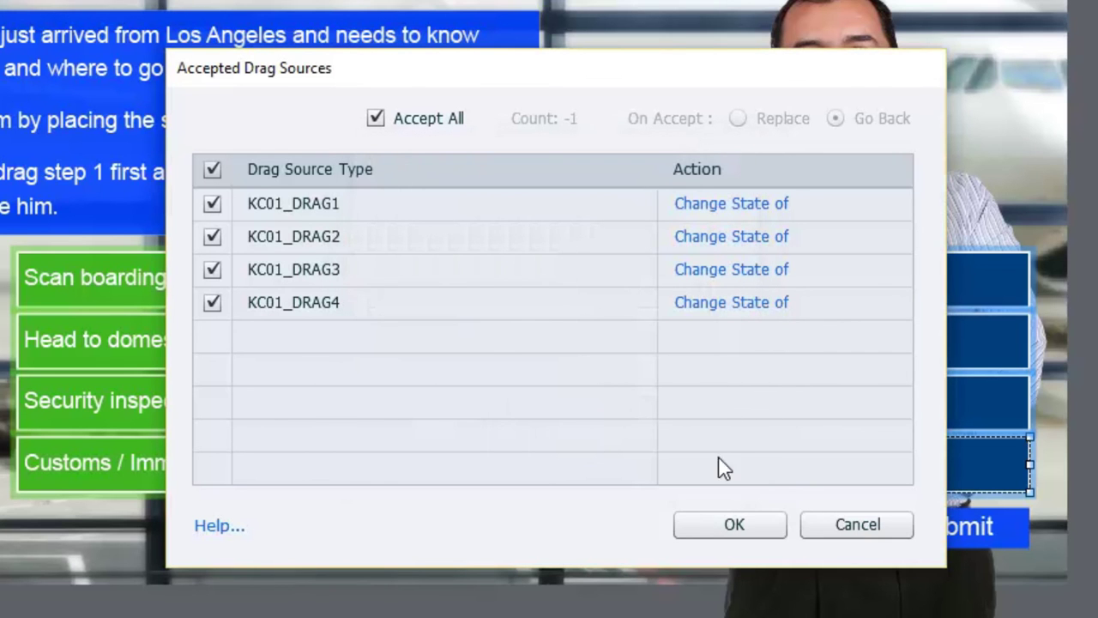
{"action": "left_click", "coordinate": [743, 526]}
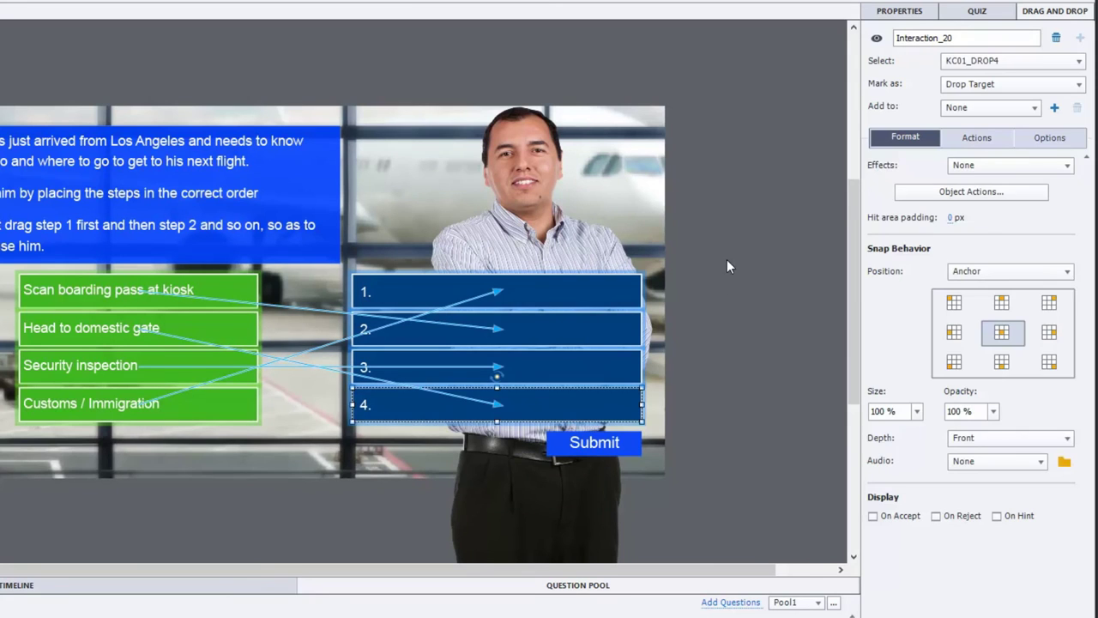
Select the four drop boxes without David's image and anchor their snap behaviour bottom-right
{"action": "left_click", "coordinate": [727, 259]}
{"action": "left_click_drag", "start_coordinate": [691, 284], "coordinate": [607, 428]}
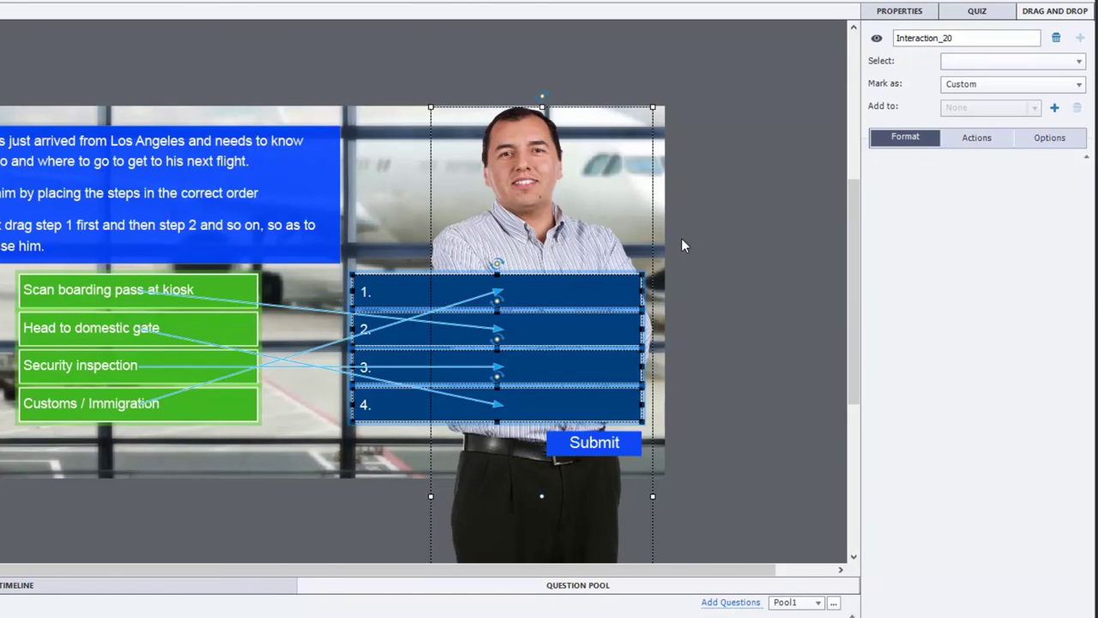
{"action": "left_click", "coordinate": [634, 168], "text": "ctrl"}
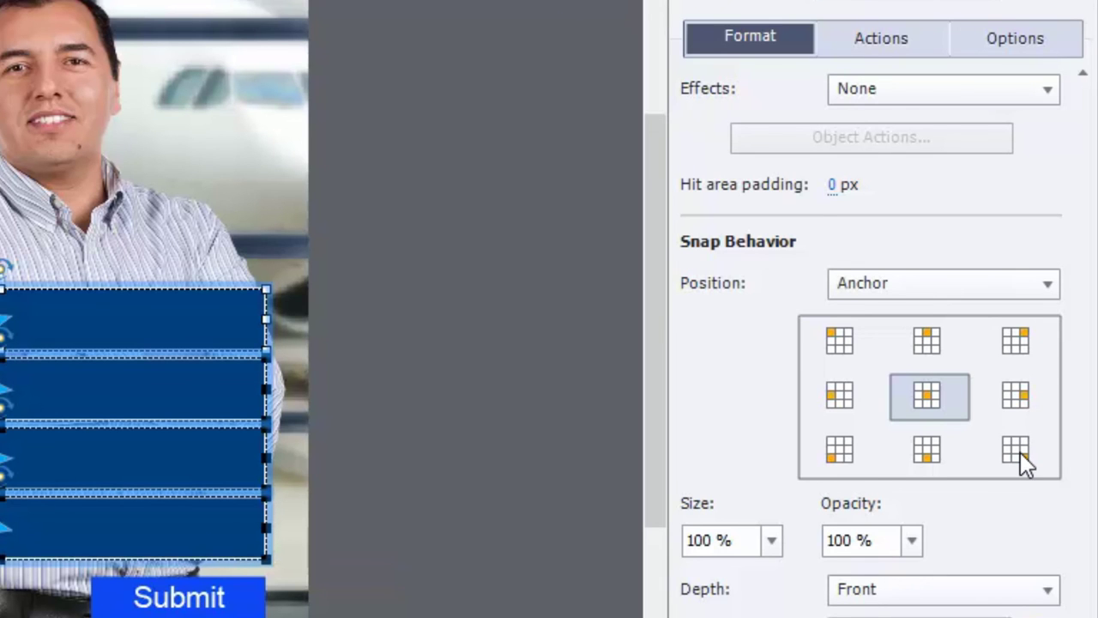
{"action": "left_click", "coordinate": [1016, 450]}
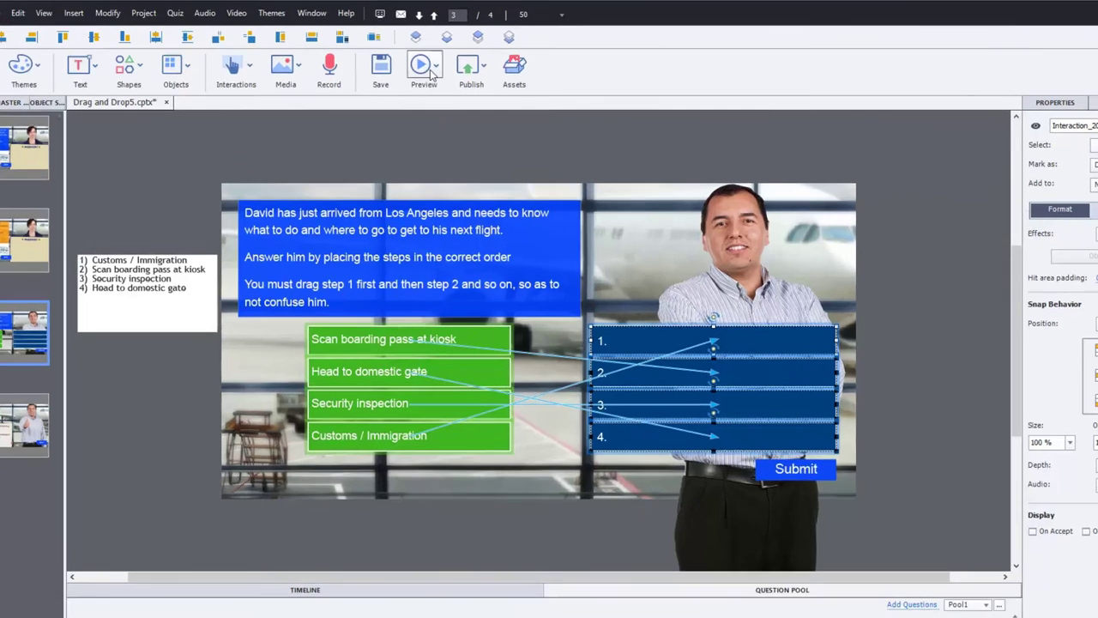
Preview as HTML5 in Browser, stamp STEP 1–4 onto the passport, and go to David's question
{"action": "left_click", "coordinate": [410, 56]}
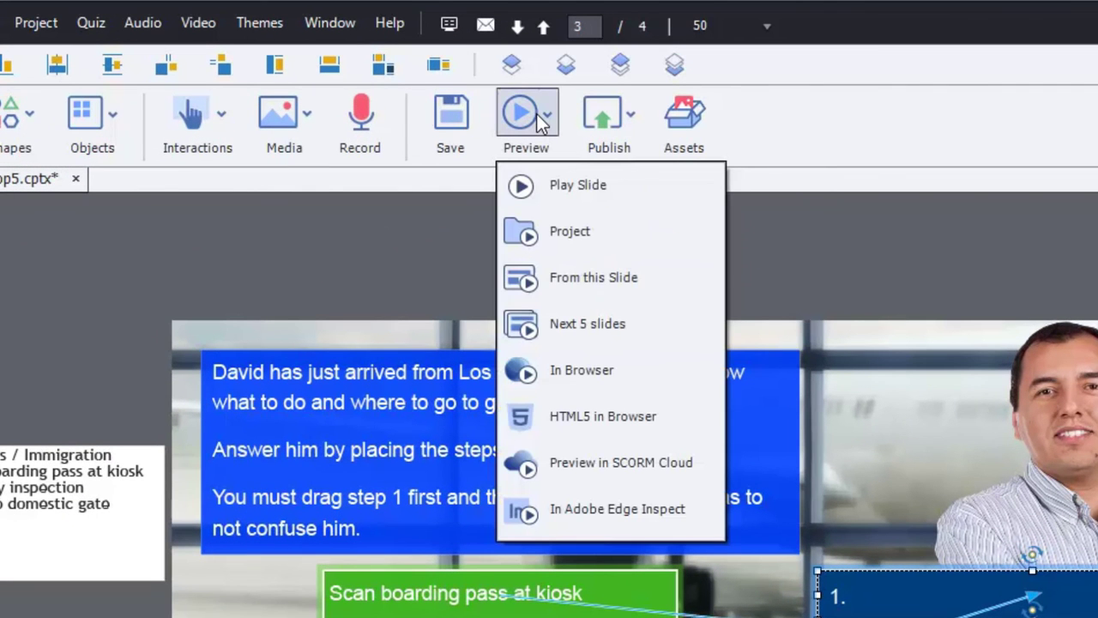
{"action": "left_click", "coordinate": [655, 415]}
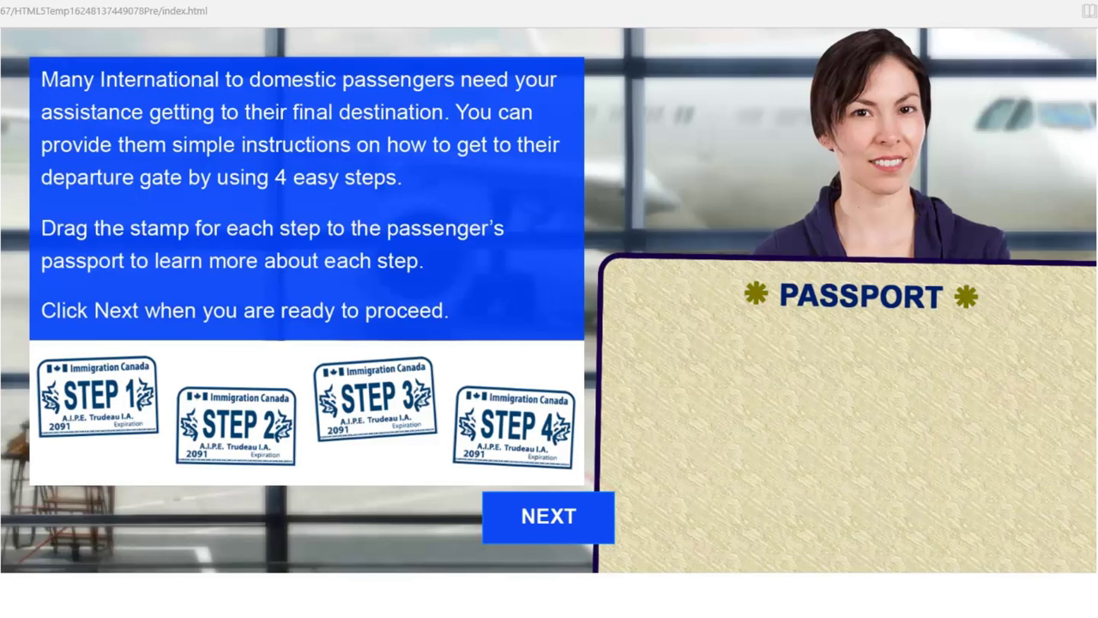
{"action": "left_click_drag", "start_coordinate": [120, 396], "coordinate": [677, 367]}
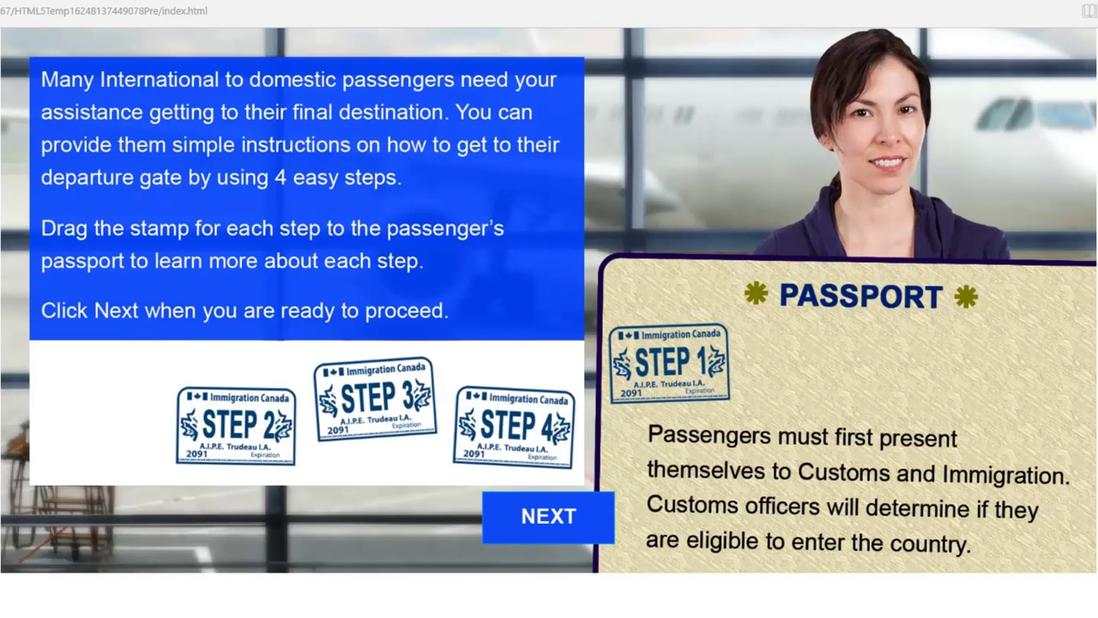
{"action": "mouse_move", "coordinate": [236, 437]}
{"action": "left_mouse_down"}
{"action": "mouse_move", "coordinate": [372, 404]}
{"action": "mouse_move", "coordinate": [633, 402]}
{"action": "left_mouse_up"}
{"action": "left_click_drag", "start_coordinate": [394, 422], "coordinate": [669, 364]}
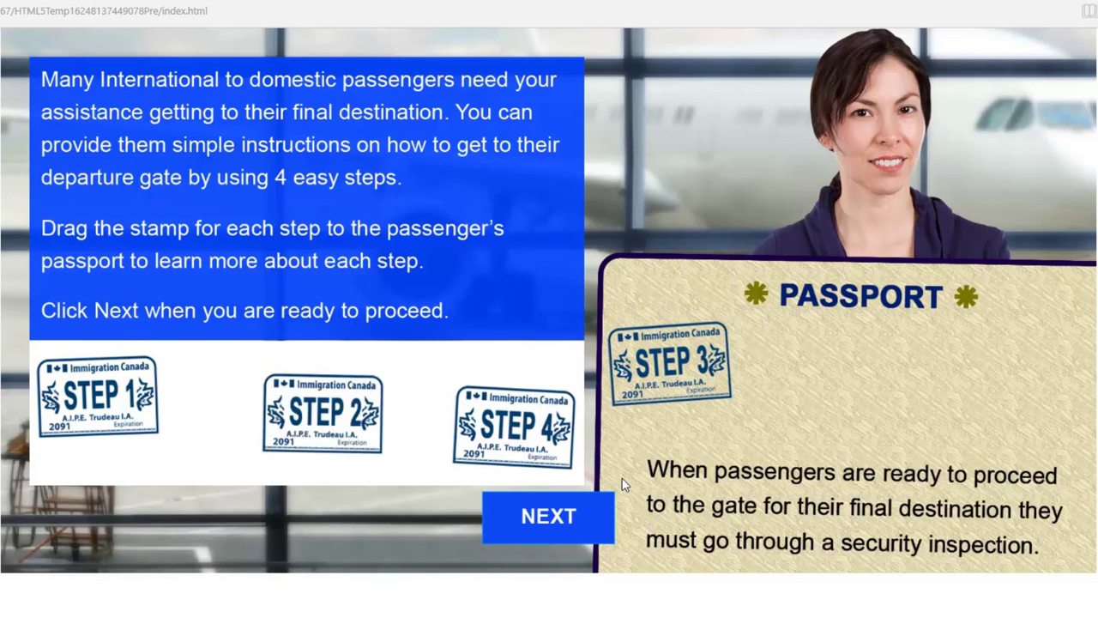
{"action": "mouse_move", "coordinate": [526, 433]}
{"action": "left_mouse_down"}
{"action": "mouse_move", "coordinate": [662, 407]}
{"action": "mouse_move", "coordinate": [681, 369]}
{"action": "left_mouse_up"}
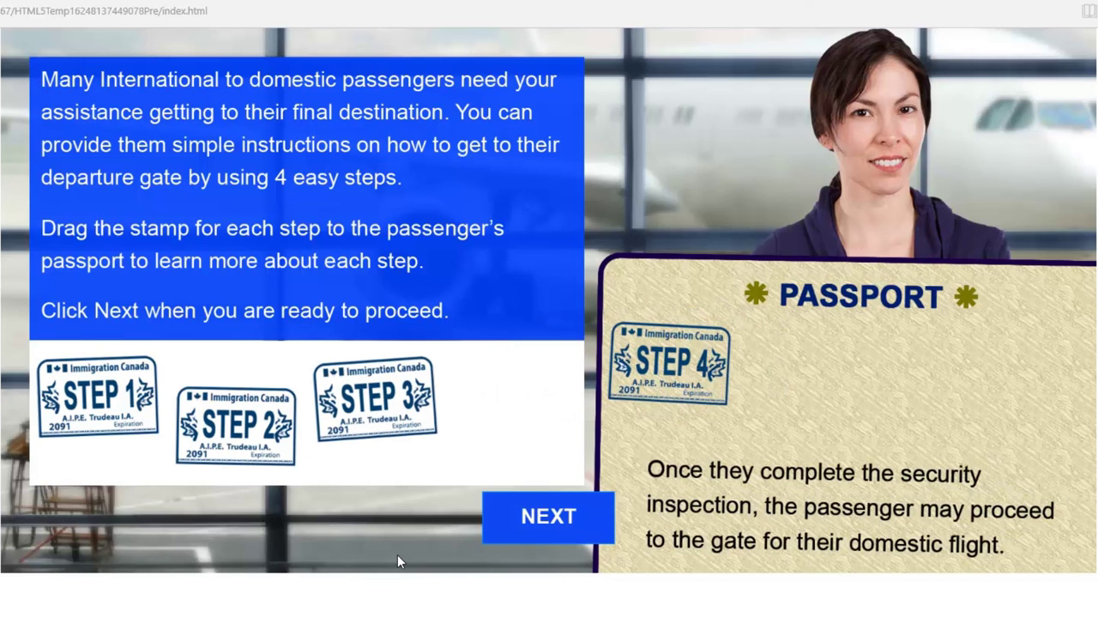
{"action": "left_click", "coordinate": [546, 532]}
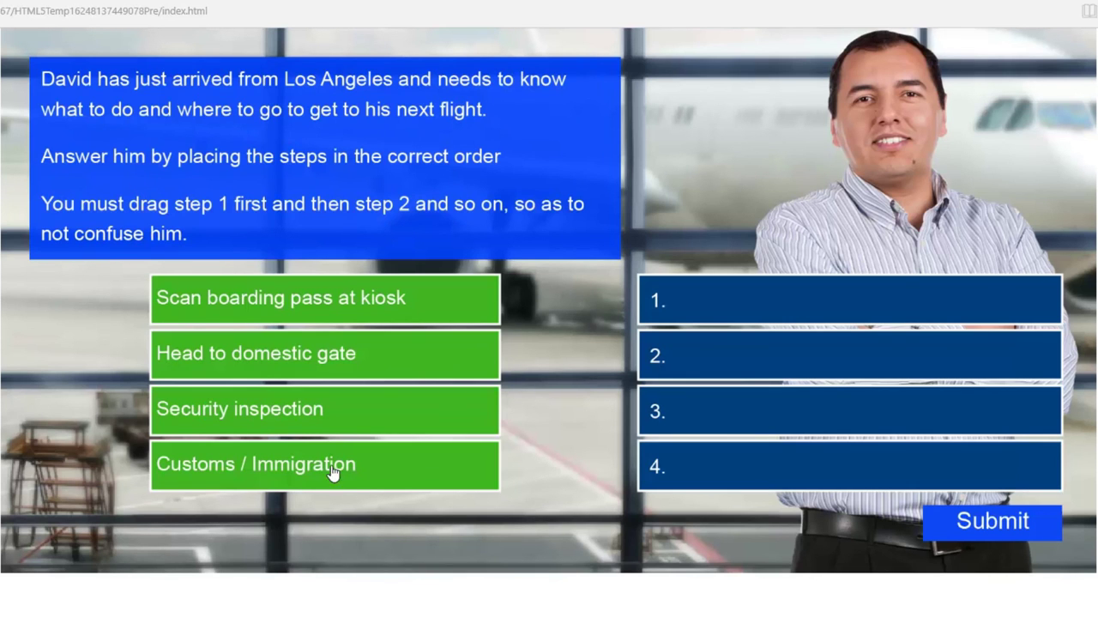
Submit a wrong order: Scan boarding pass, domestic gate, Security inspection, Customs / Immigration
{"action": "left_click_drag", "start_coordinate": [332, 472], "coordinate": [901, 467]}
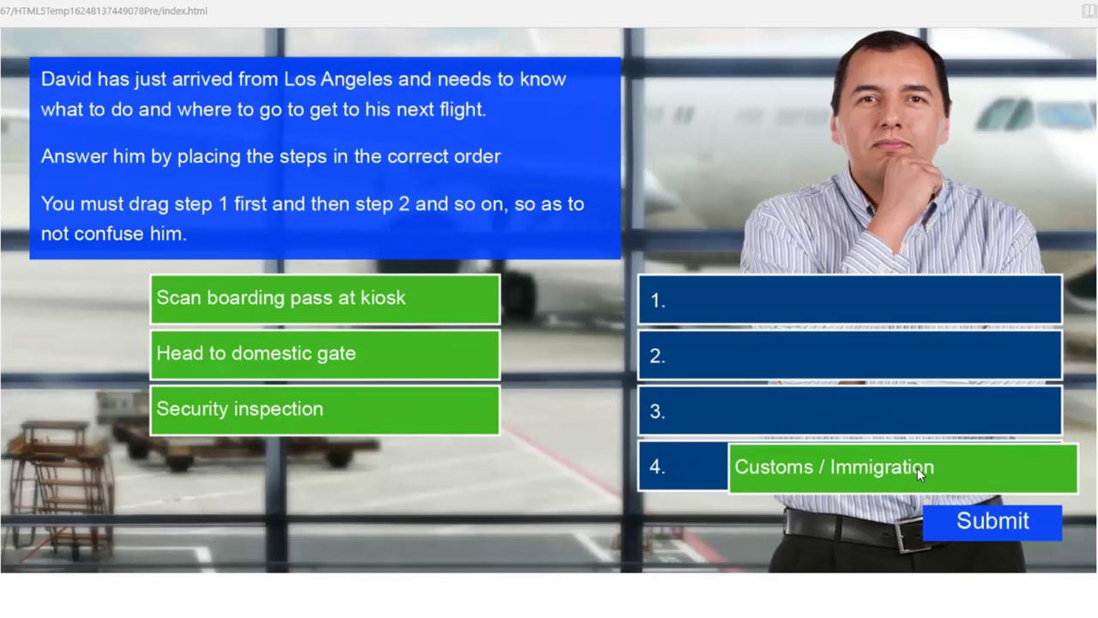
{"action": "left_click_drag", "start_coordinate": [403, 420], "coordinate": [876, 410]}
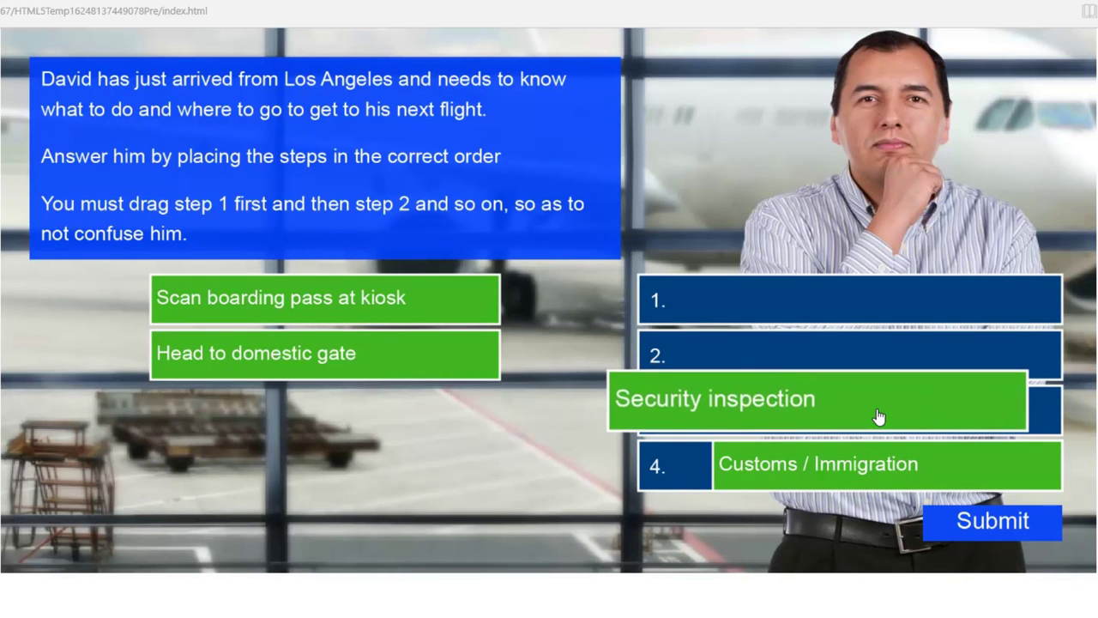
{"action": "left_click_drag", "start_coordinate": [415, 370], "coordinate": [951, 352]}
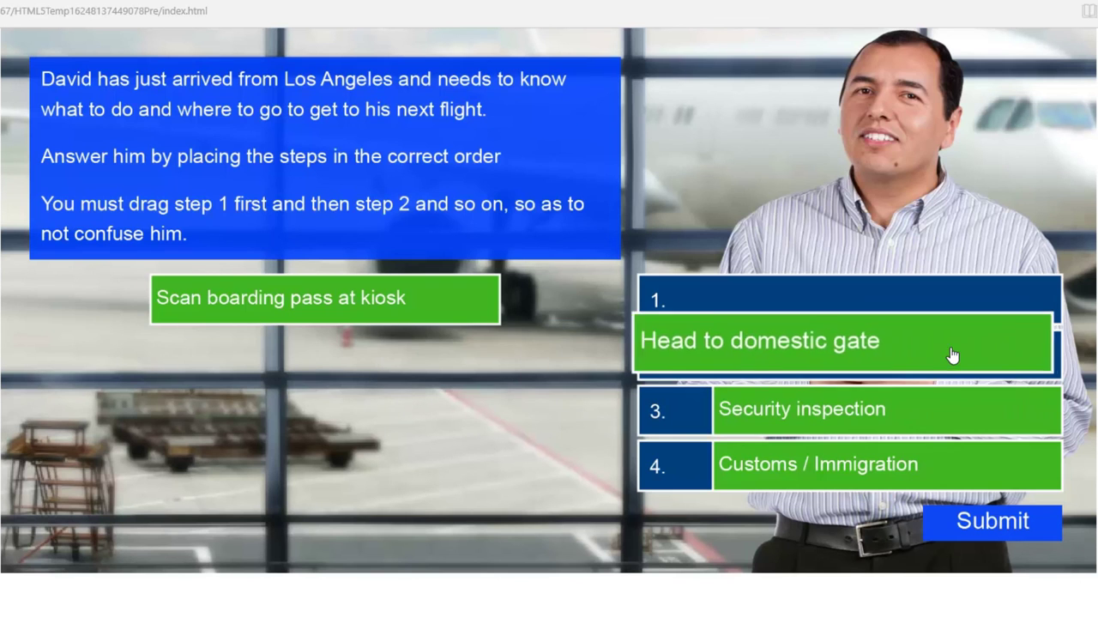
{"action": "left_click_drag", "start_coordinate": [409, 312], "coordinate": [955, 295]}
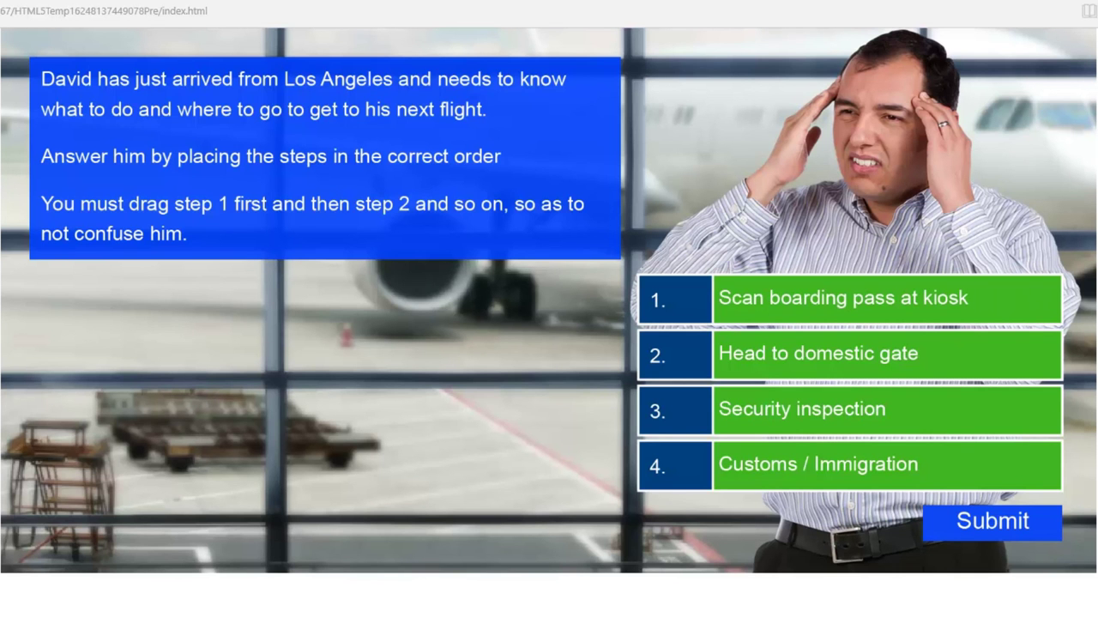
{"action": "left_click", "coordinate": [1000, 525]}
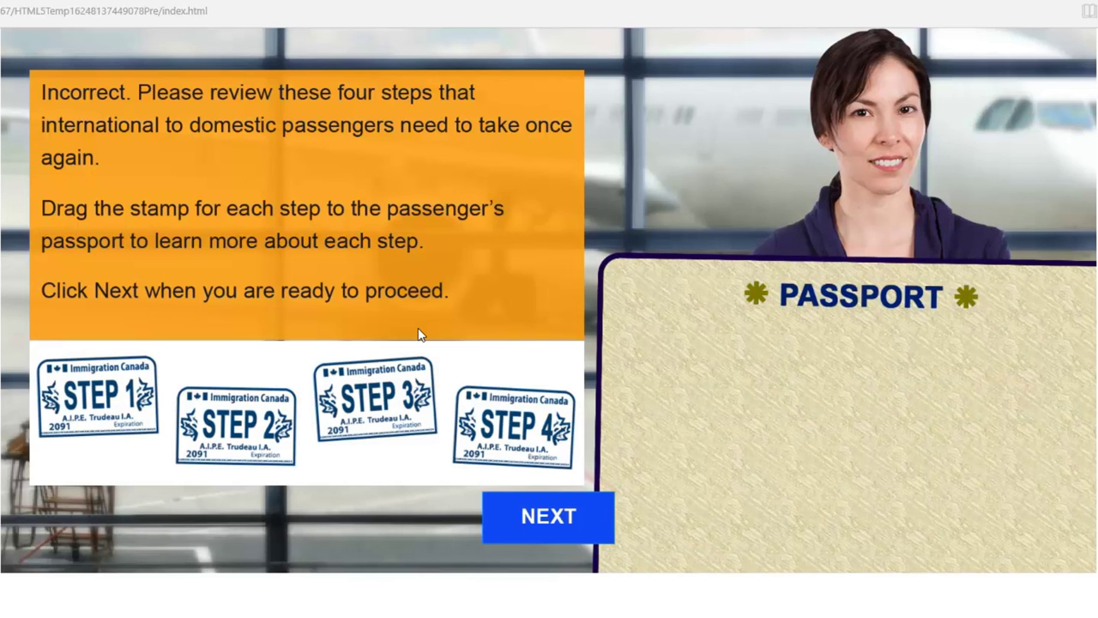
On the Incorrect slide, re-stamp STEP 1–4 onto the passport and return to the question
{"action": "left_click_drag", "start_coordinate": [53, 377], "coordinate": [686, 343]}
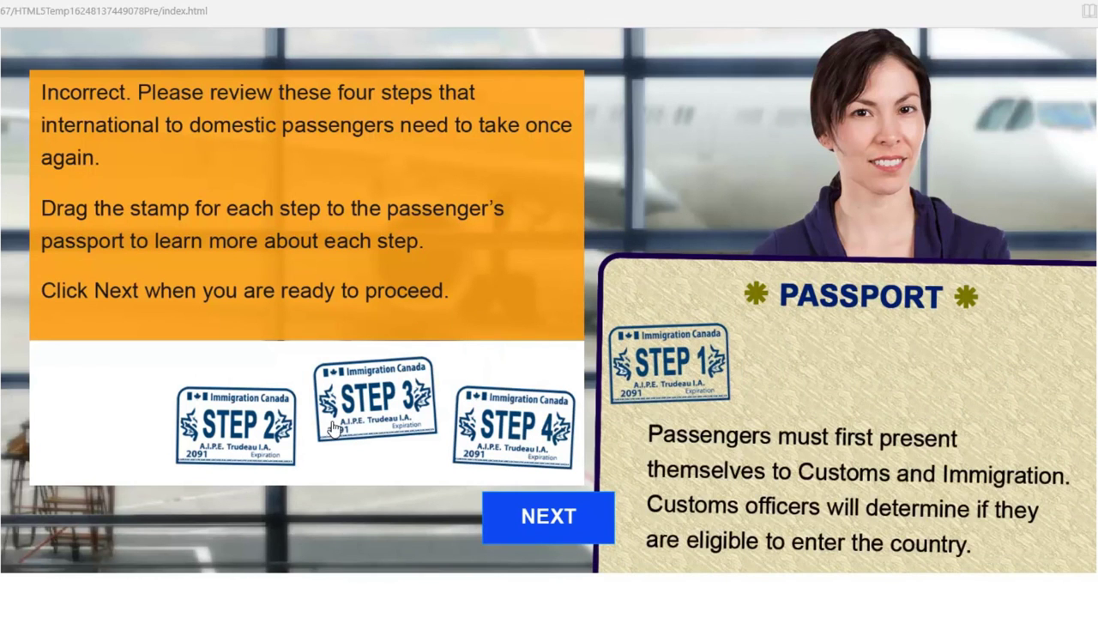
{"action": "left_click_drag", "start_coordinate": [241, 433], "coordinate": [669, 360]}
{"action": "left_click_drag", "start_coordinate": [399, 411], "coordinate": [608, 438]}
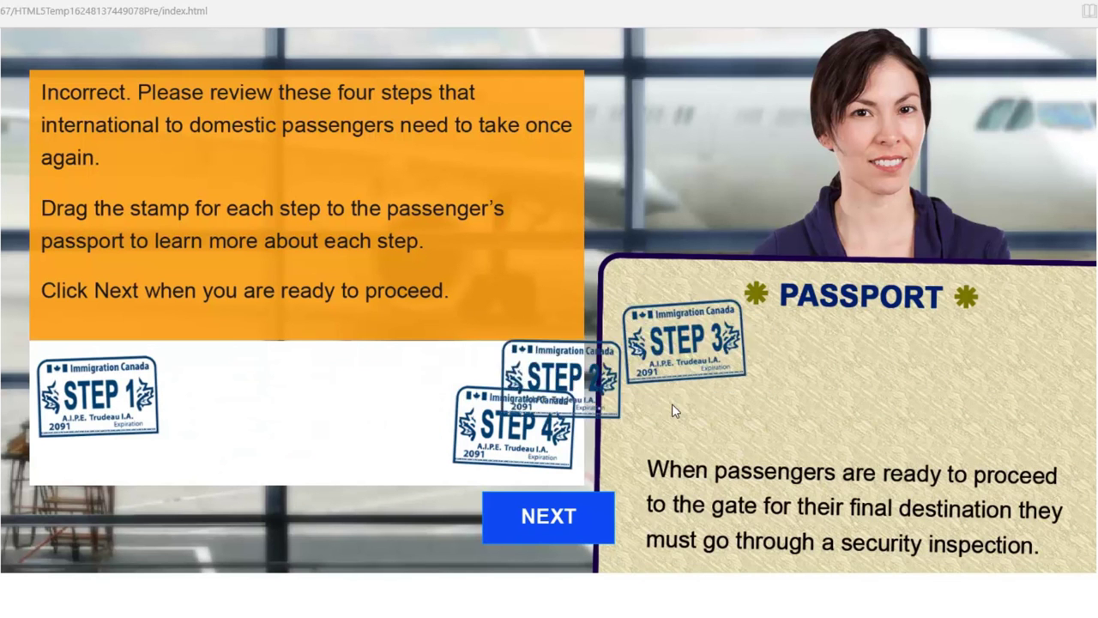
{"action": "left_click_drag", "start_coordinate": [513, 426], "coordinate": [669, 361]}
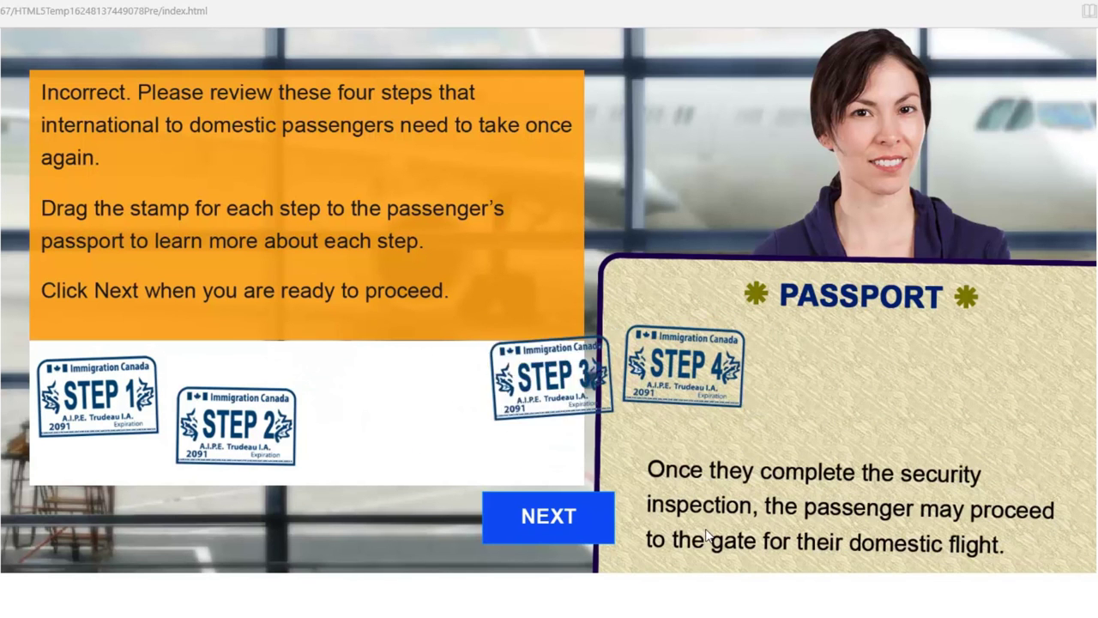
{"action": "left_click", "coordinate": [559, 520]}
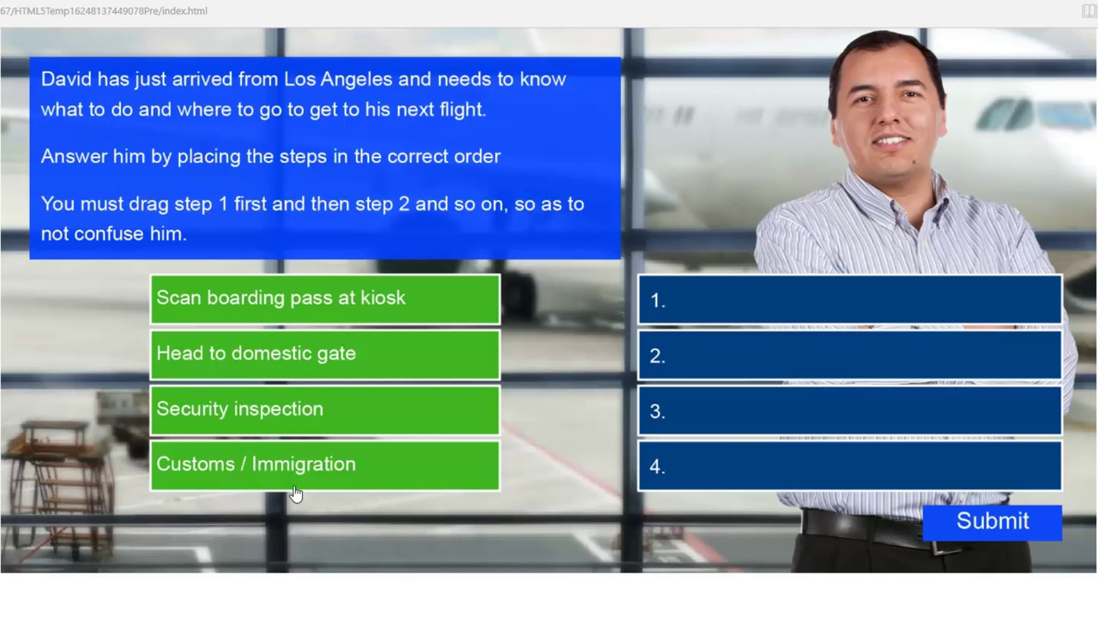
Fill slots 1–4 with Customs / Immigration, Scan boarding pass, Security inspection, Head to domestic gate
{"action": "left_click_drag", "start_coordinate": [303, 469], "coordinate": [779, 290]}
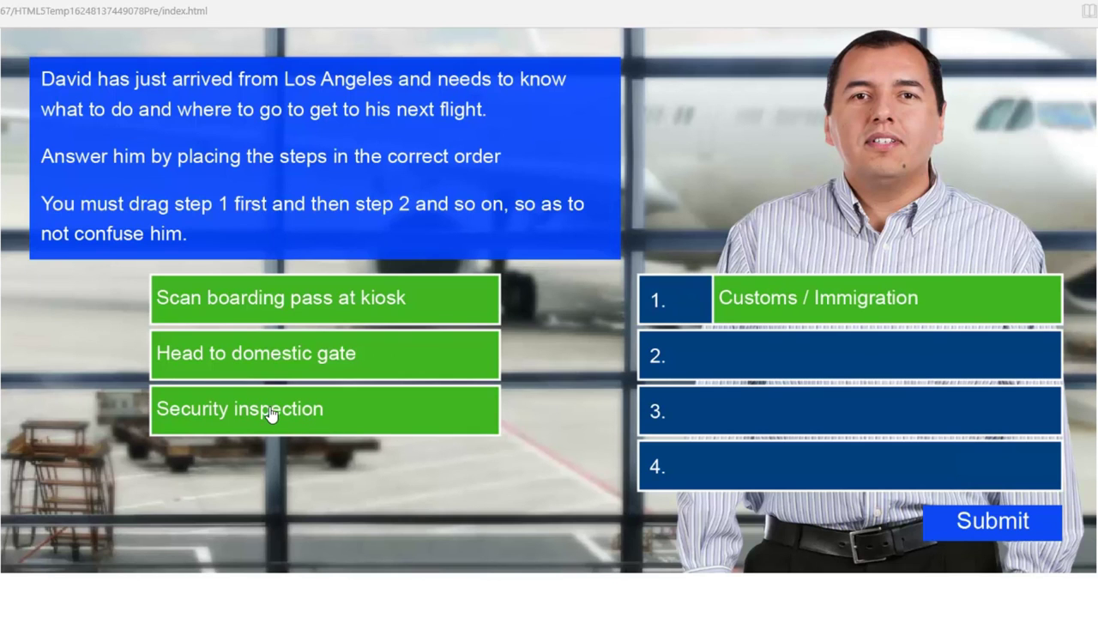
{"action": "mouse_move", "coordinate": [271, 298]}
{"action": "left_mouse_down"}
{"action": "mouse_move", "coordinate": [482, 349]}
{"action": "mouse_move", "coordinate": [693, 353]}
{"action": "left_mouse_up"}
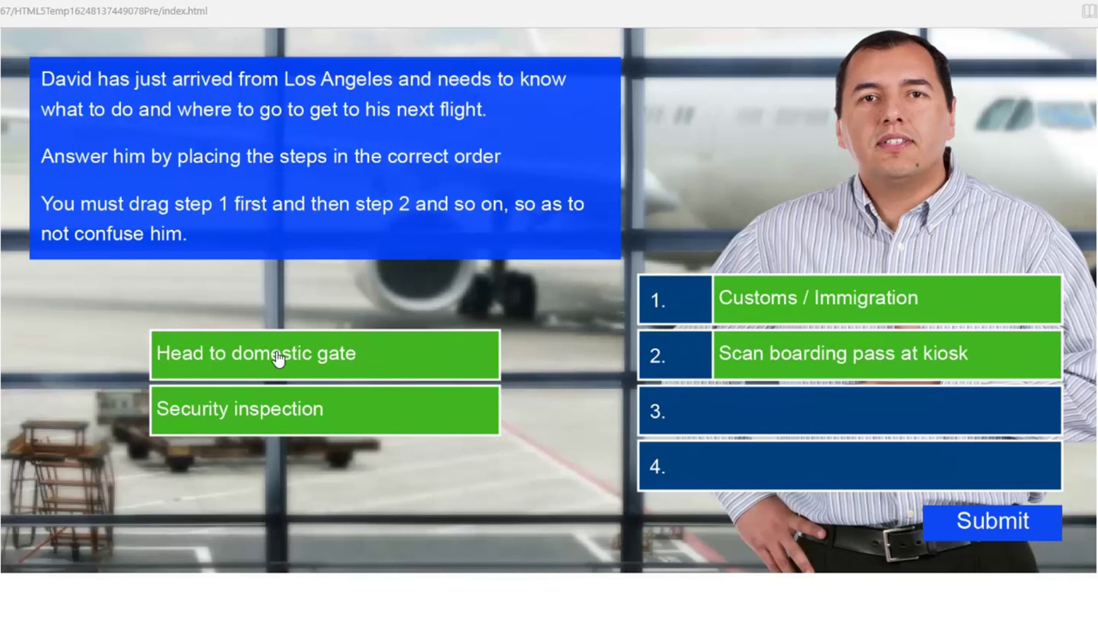
{"action": "mouse_move", "coordinate": [254, 422]}
{"action": "left_mouse_down"}
{"action": "mouse_move", "coordinate": [644, 424]}
{"action": "mouse_move", "coordinate": [790, 408]}
{"action": "left_mouse_up"}
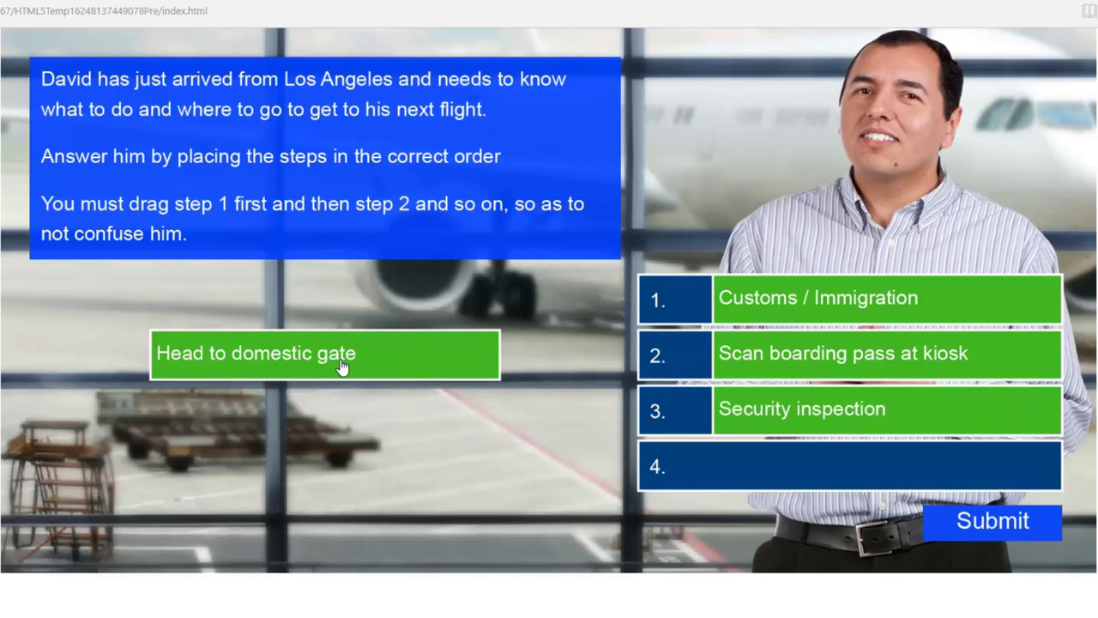
{"action": "mouse_move", "coordinate": [272, 364]}
{"action": "left_mouse_down"}
{"action": "mouse_move", "coordinate": [446, 490]}
{"action": "mouse_move", "coordinate": [795, 464]}
{"action": "left_mouse_up"}
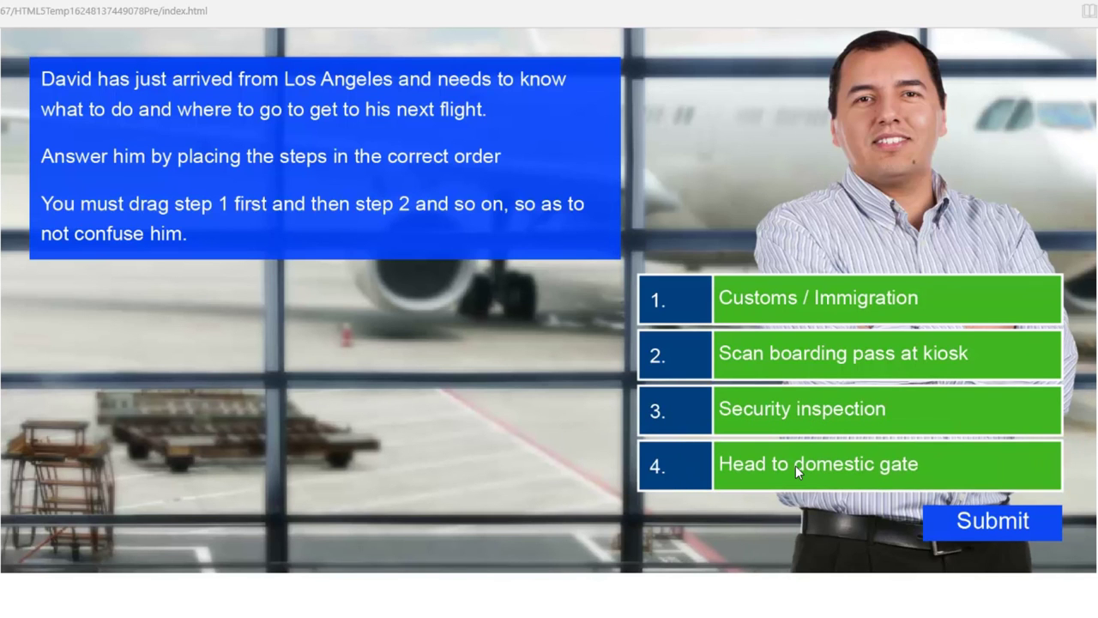